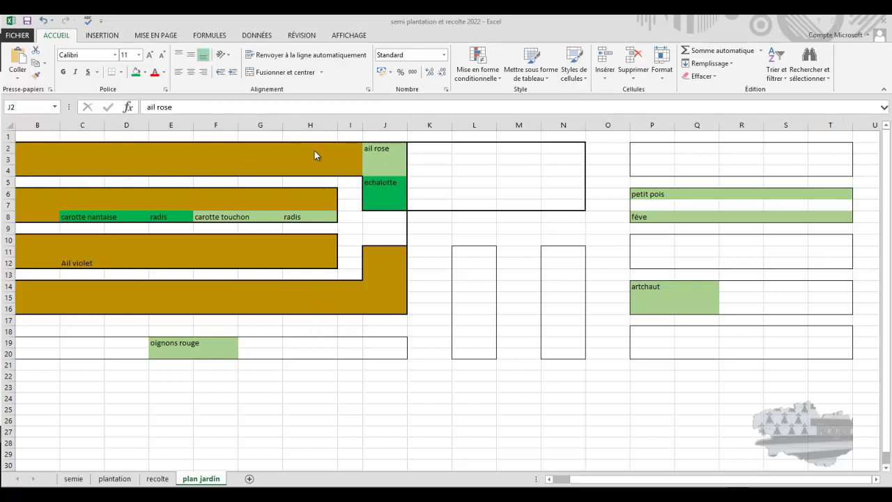
# - Check the ail rose, echalotte and oignons rouge bed entries in the garden layout
pyautogui.click(380, 151)
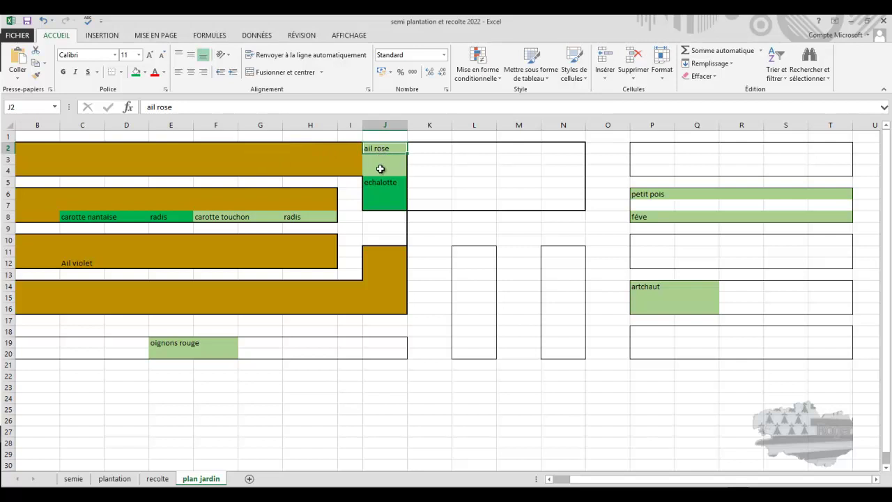
pyautogui.click(380, 170)
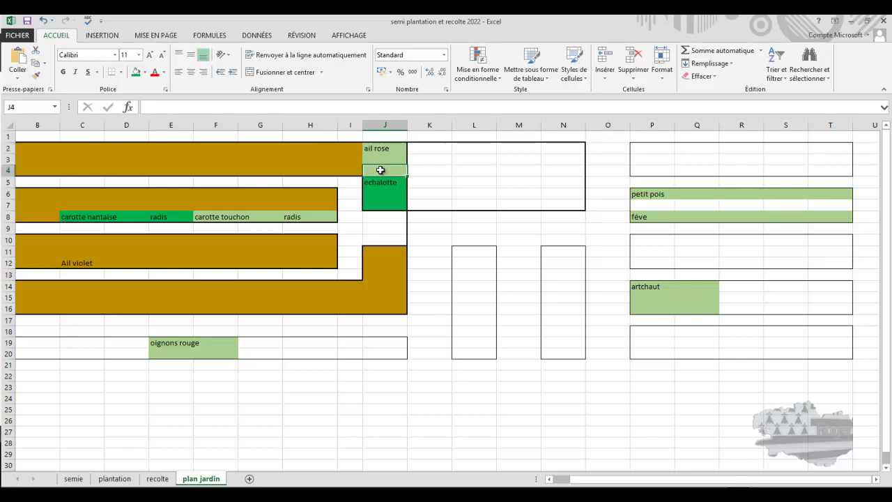
pyautogui.click(395, 147)
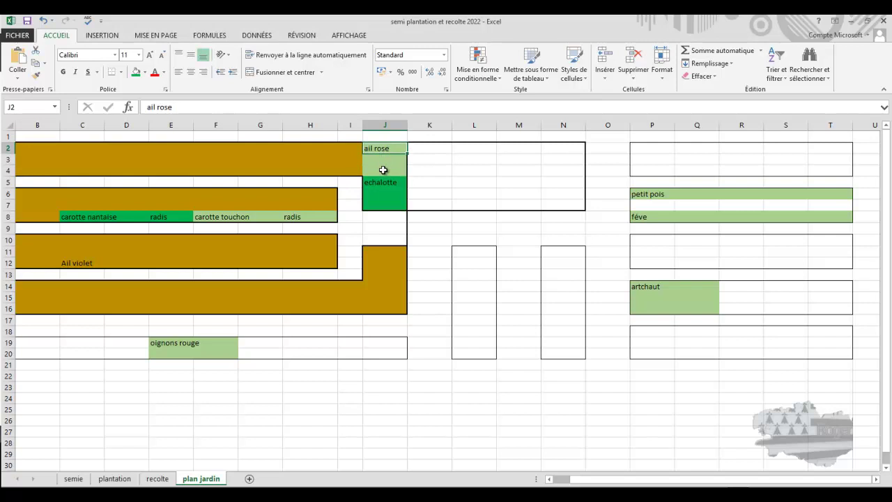
pyautogui.click(384, 182)
pyautogui.click(384, 202)
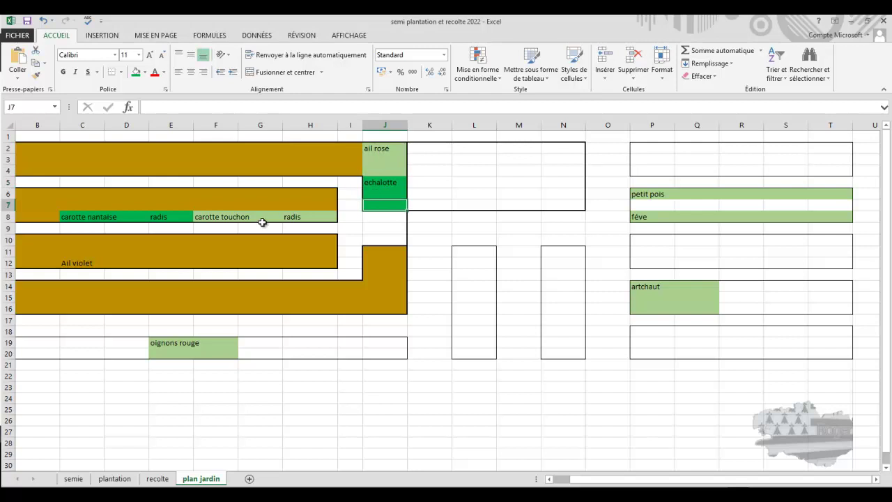
pyautogui.click(196, 352)
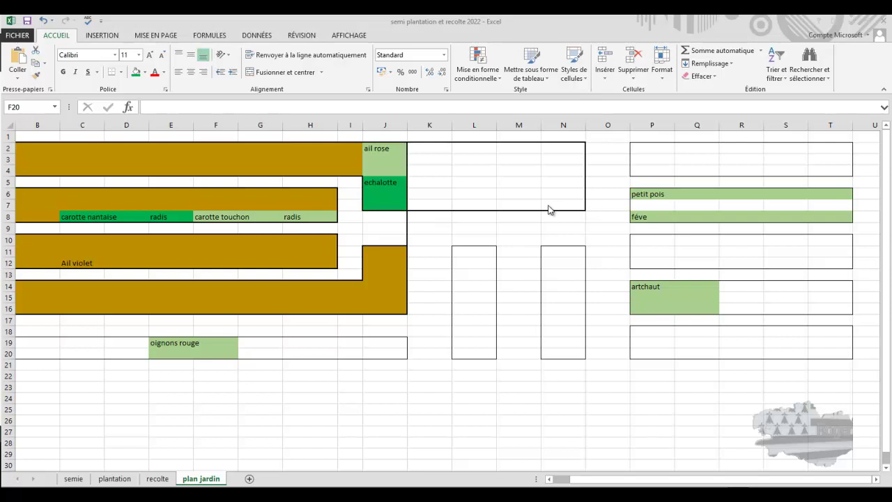
# - Compare the petit pois and fève beds in plan jardin against the Semis 2022 table
pyautogui.click(636, 194)
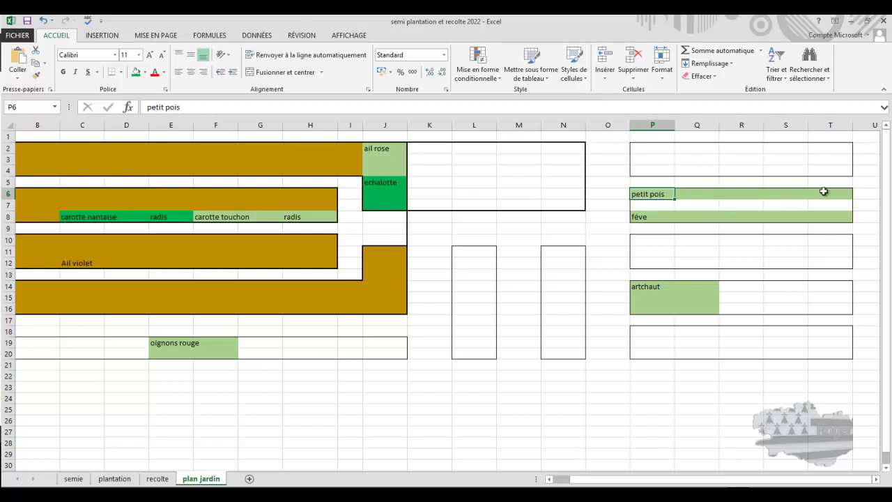
pyautogui.click(73, 478)
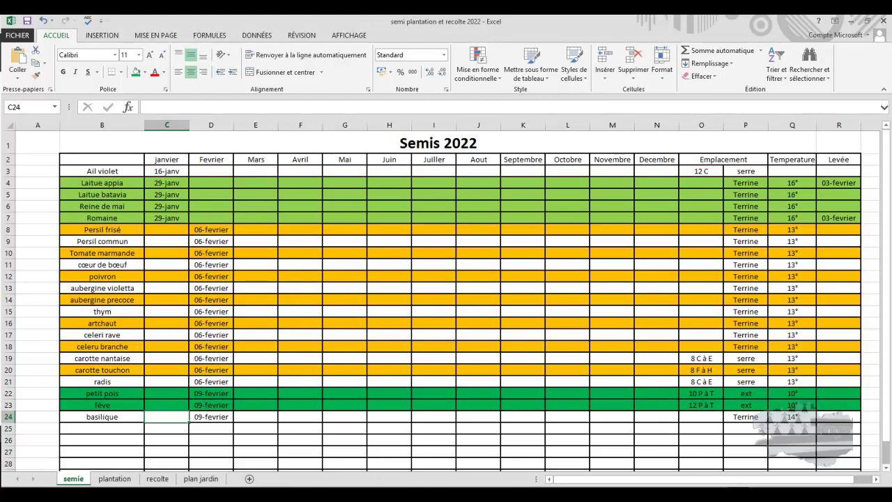
pyautogui.click(191, 480)
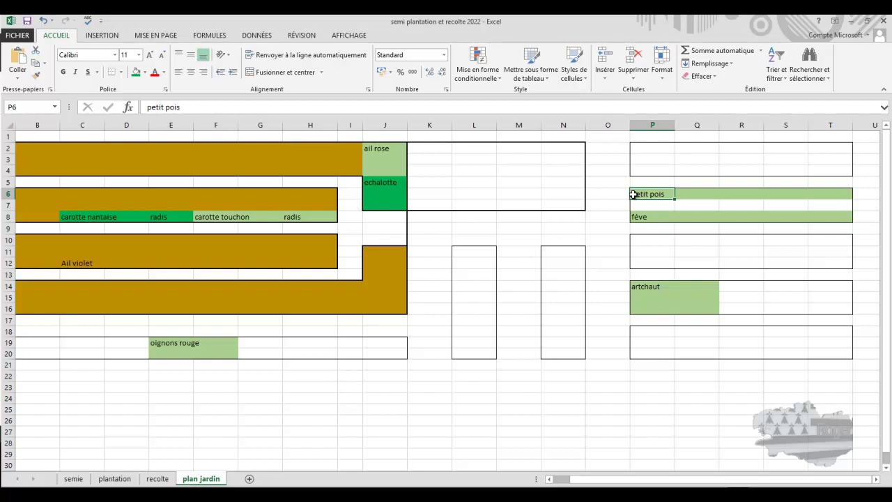
pyautogui.click(640, 240)
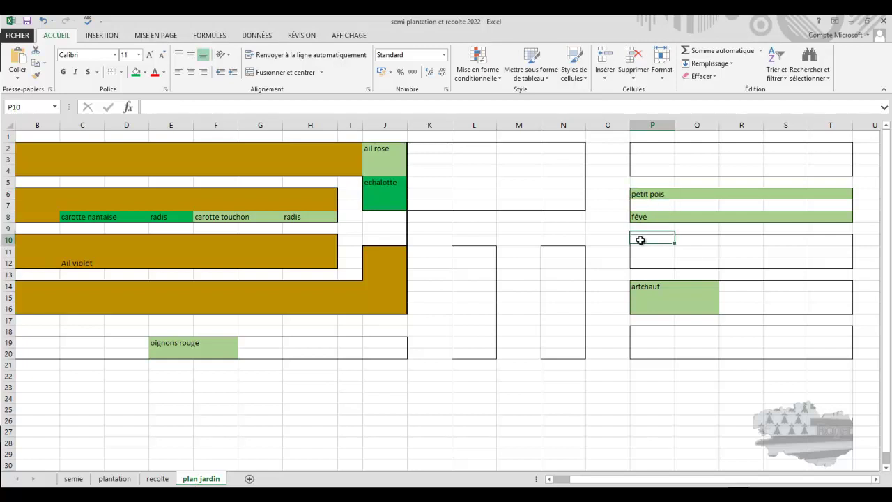
pyautogui.click(639, 195)
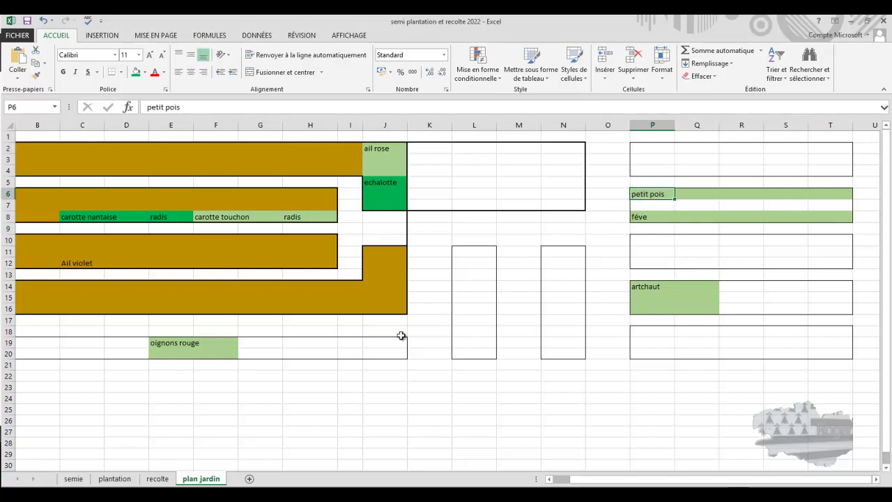
# - Change the petit pois location in Semis 2022 from 10 P à T to 6 P à T
pyautogui.click(73, 479)
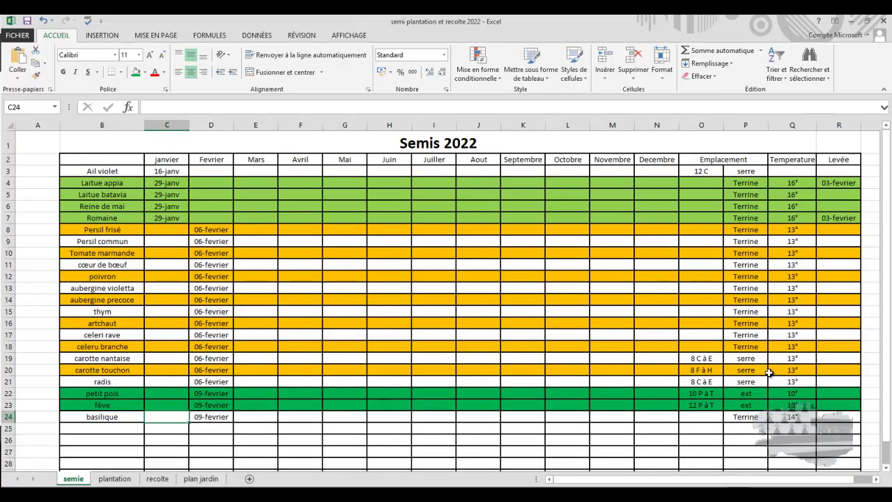
pyautogui.click(695, 394)
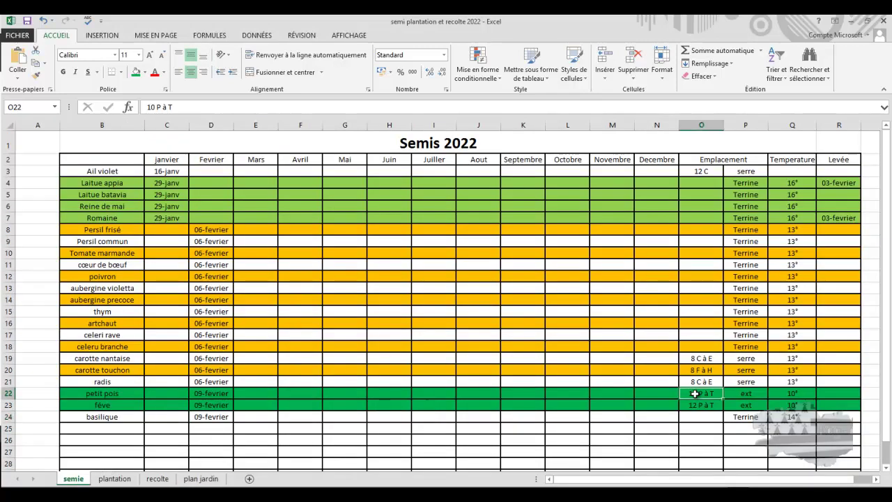
pyautogui.doubleClick(695, 394)
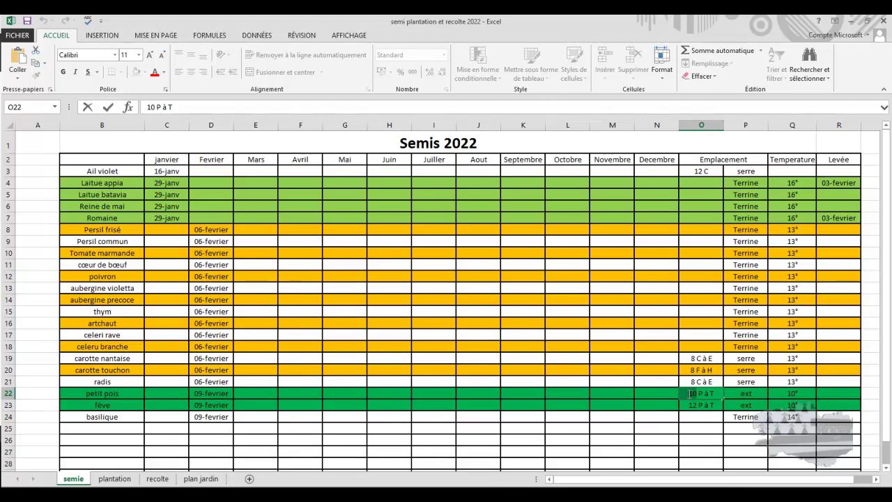
pyautogui.doubleClick(692, 394)
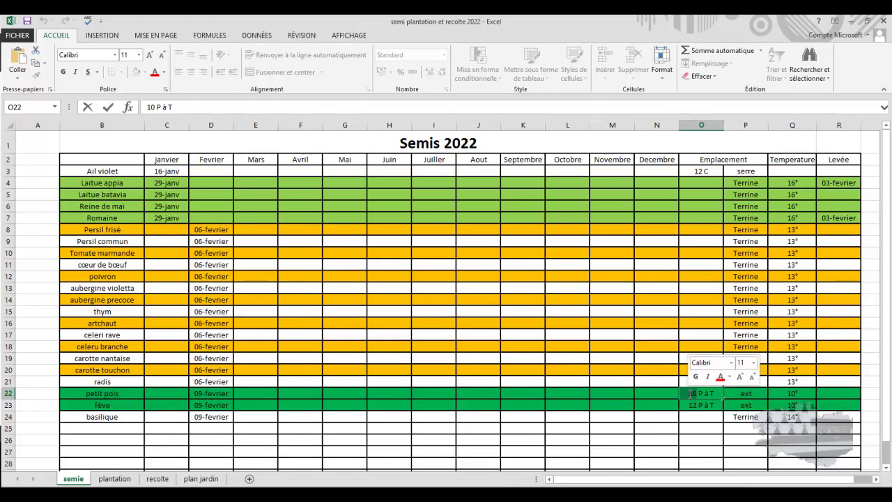
pyautogui.write('6')
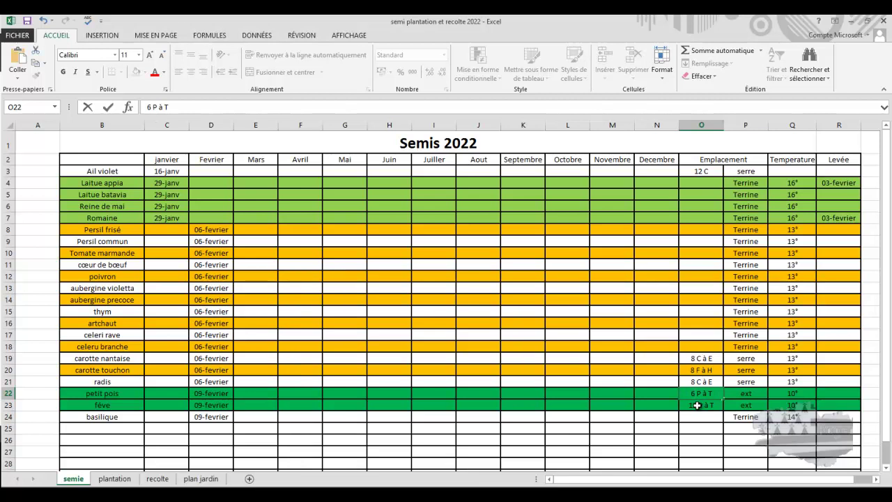
# - Change the fève location from 12 P à T to 8 P à T, then return to plan jardin
pyautogui.click(697, 405)
pyautogui.doubleClick(699, 405)
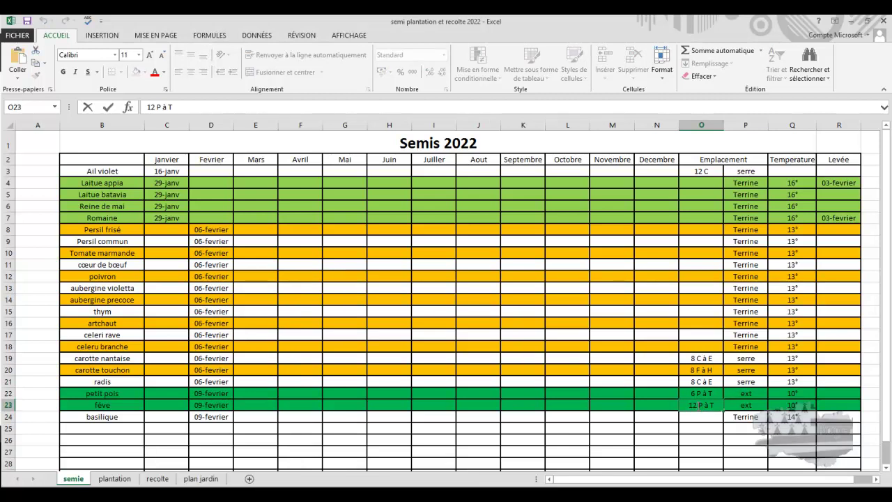
pyautogui.doubleClick(692, 405)
pyautogui.write('6')
pyautogui.press('BackSpace')
pyautogui.write('8')
pyautogui.click(198, 479)
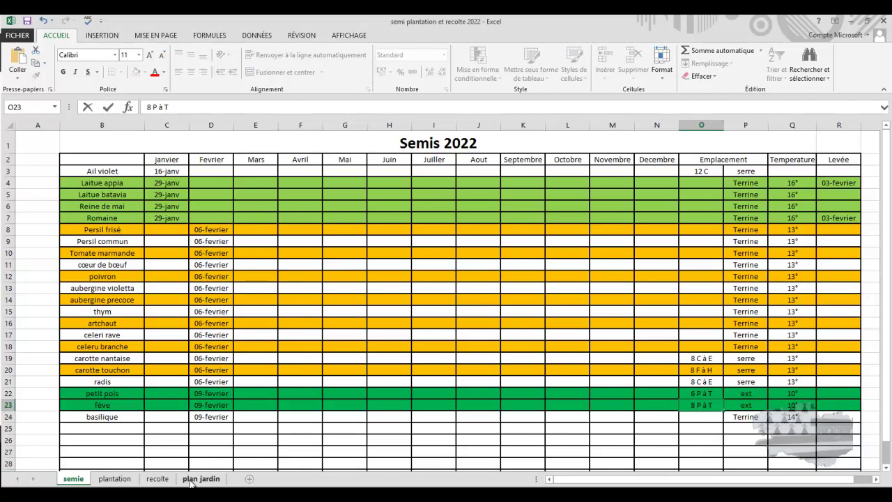
# - Review the féve, column P, artchaut and Ail violet plan entries, ending on the Semis 2022 table
pyautogui.click(641, 218)
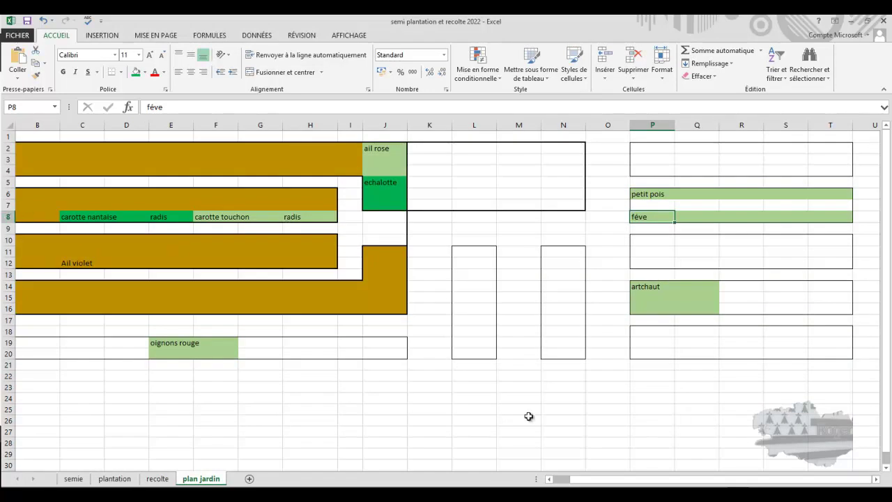
pyautogui.click(73, 479)
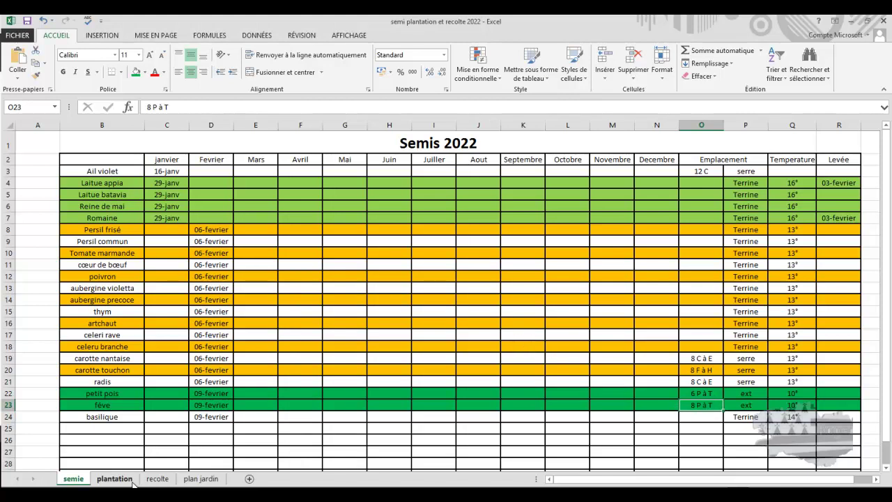
pyautogui.click(200, 476)
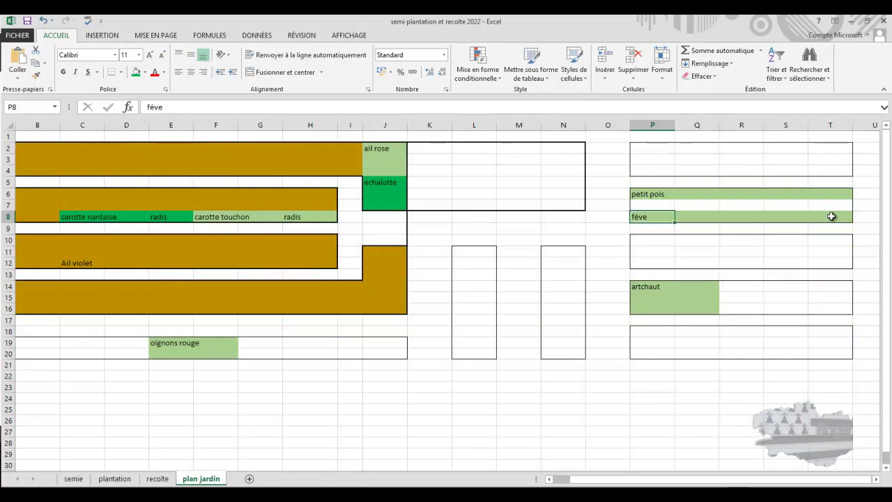
pyautogui.click(649, 125)
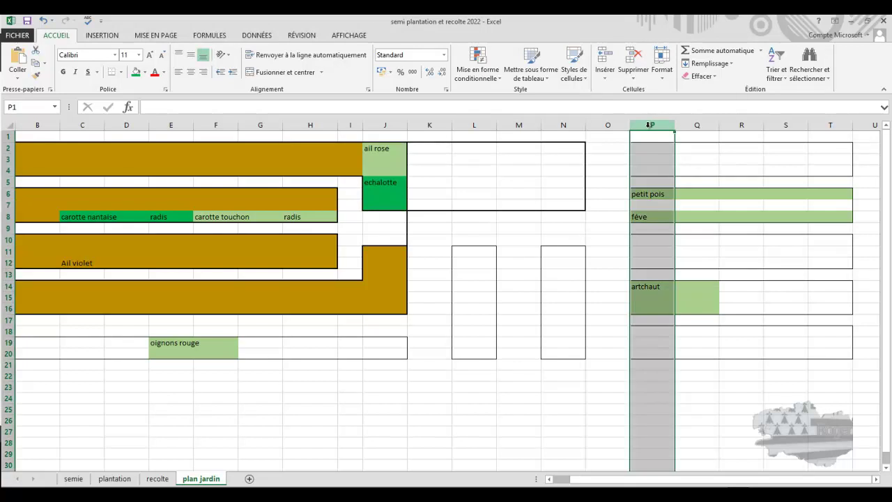
pyautogui.click(660, 287)
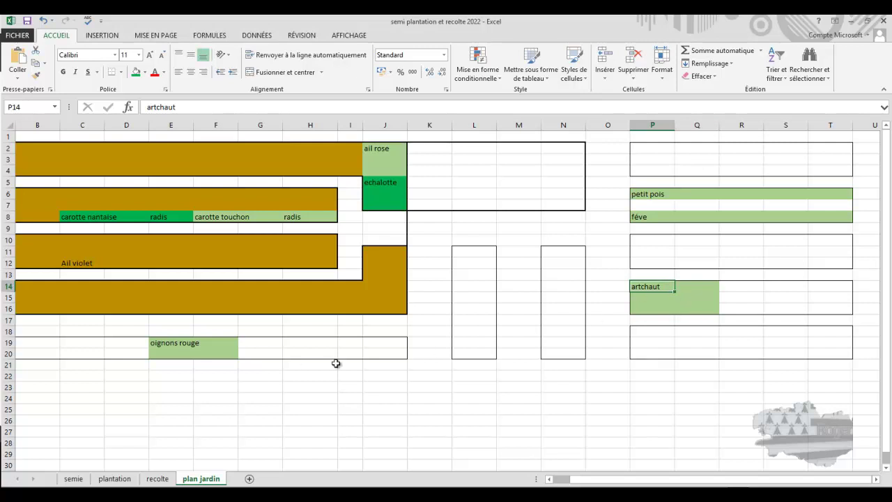
pyautogui.click(77, 264)
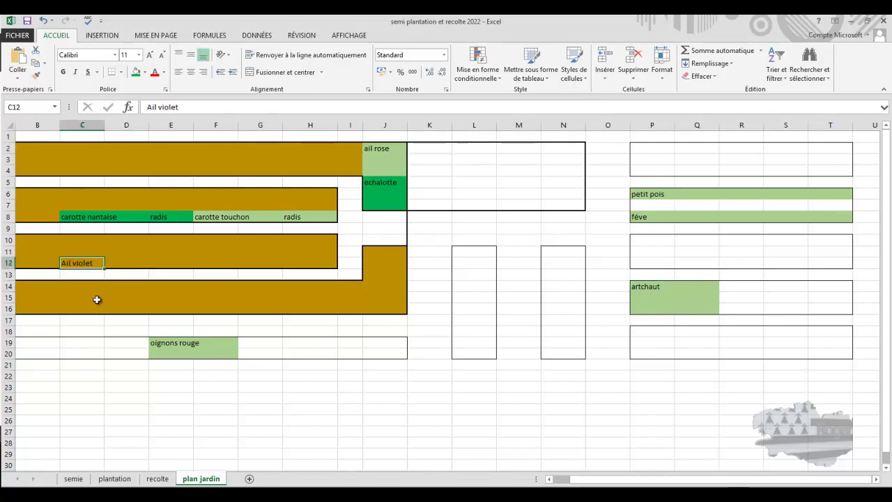
pyautogui.click(74, 479)
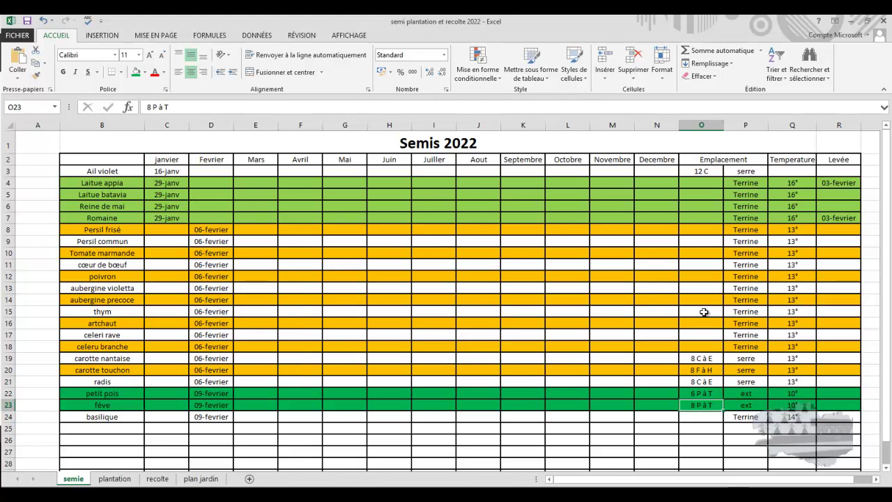
pyautogui.click(705, 360)
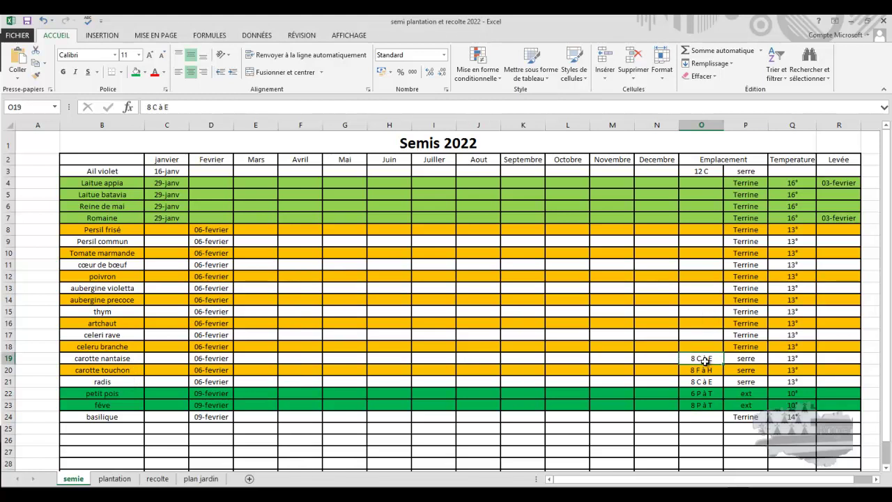
pyautogui.click(706, 370)
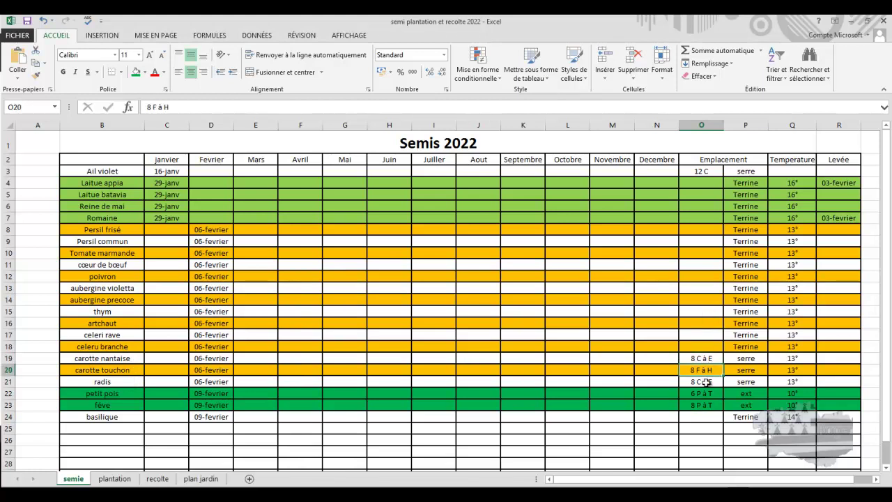
pyautogui.click(706, 382)
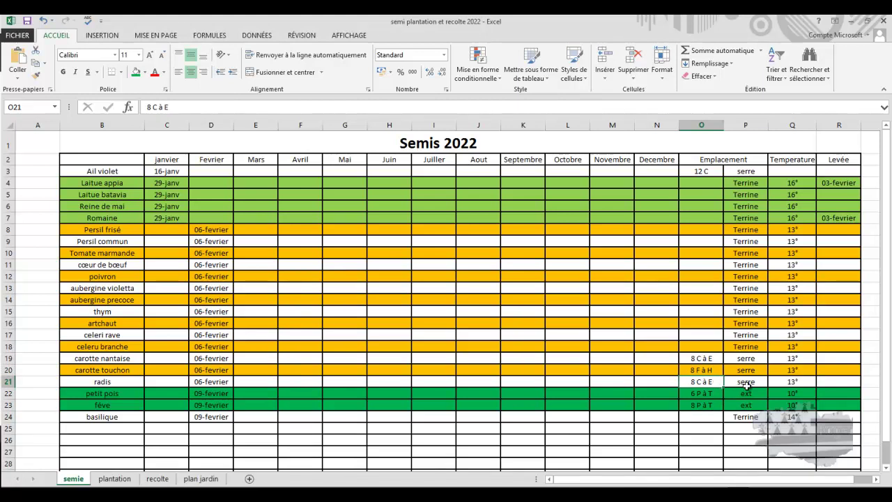
pyautogui.click(747, 383)
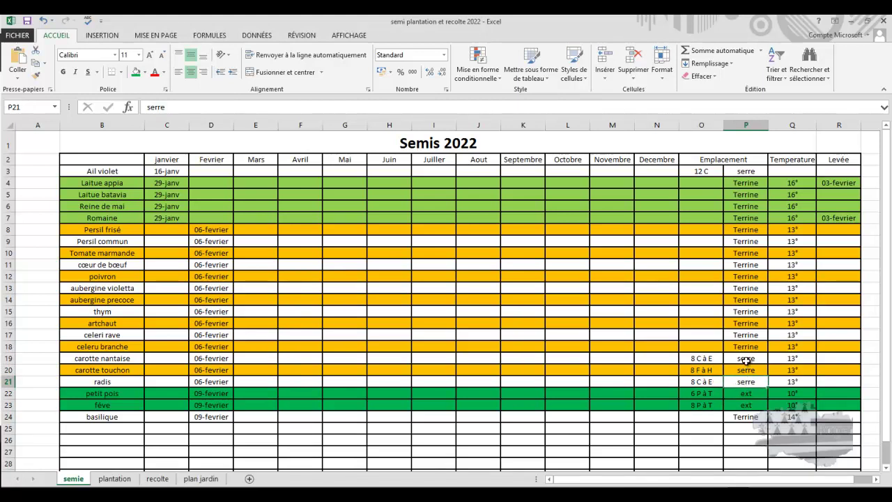
pyautogui.click(747, 358)
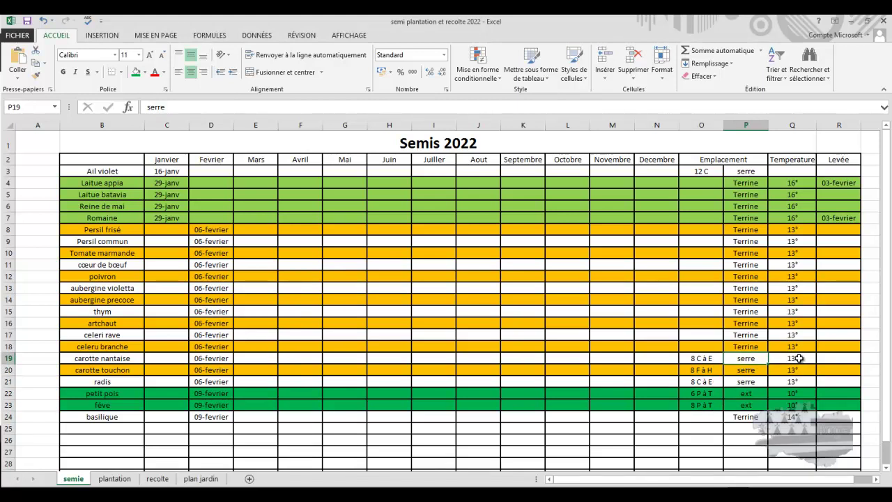
pyautogui.click(798, 359)
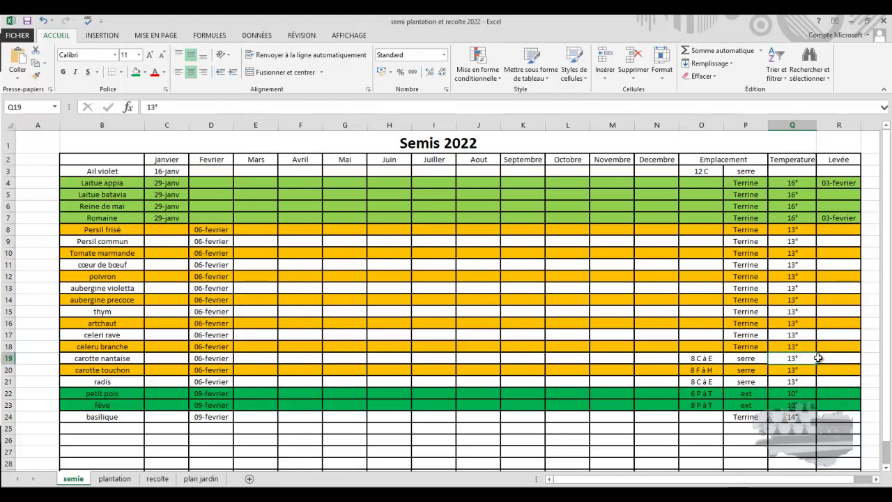
pyautogui.click(832, 358)
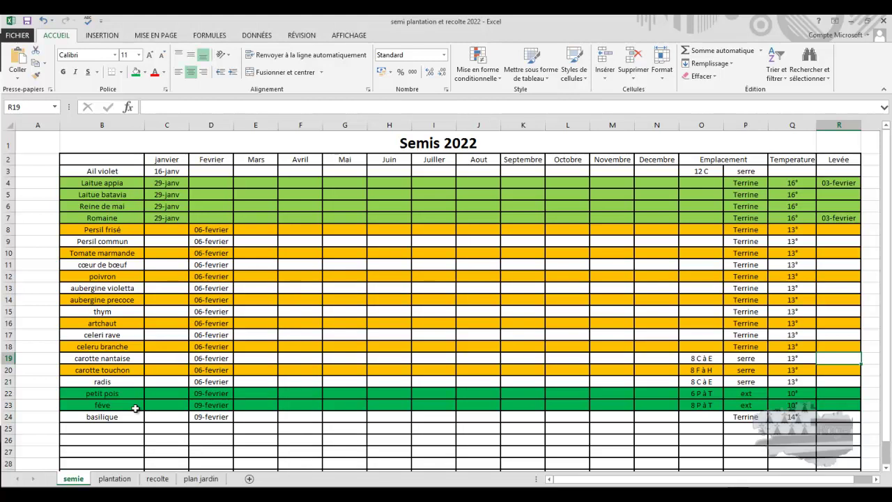
pyautogui.click(119, 393)
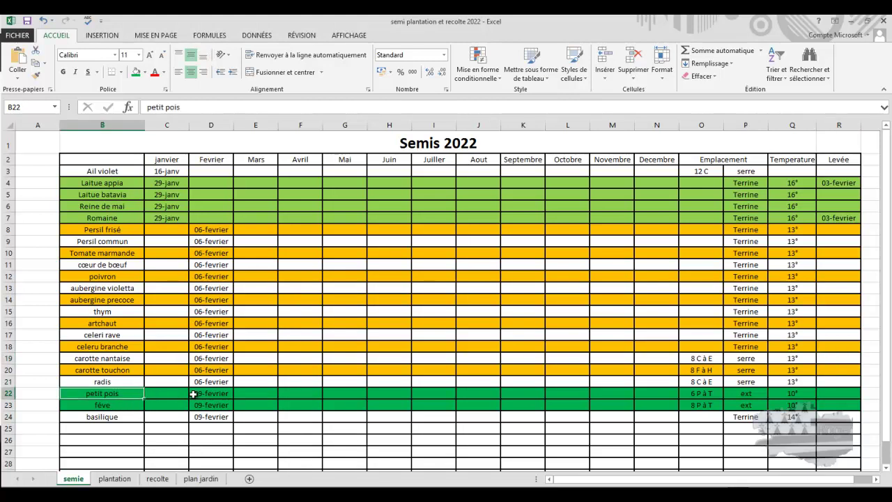
pyautogui.click(119, 404)
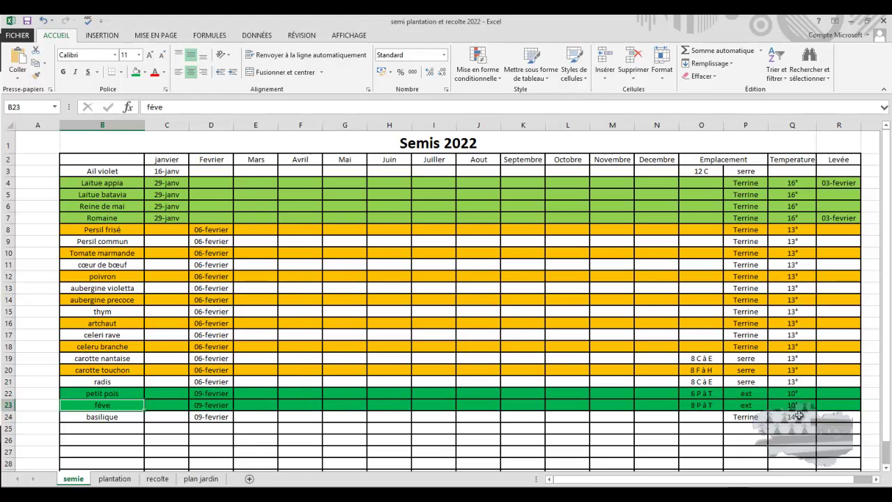
pyautogui.click(796, 417)
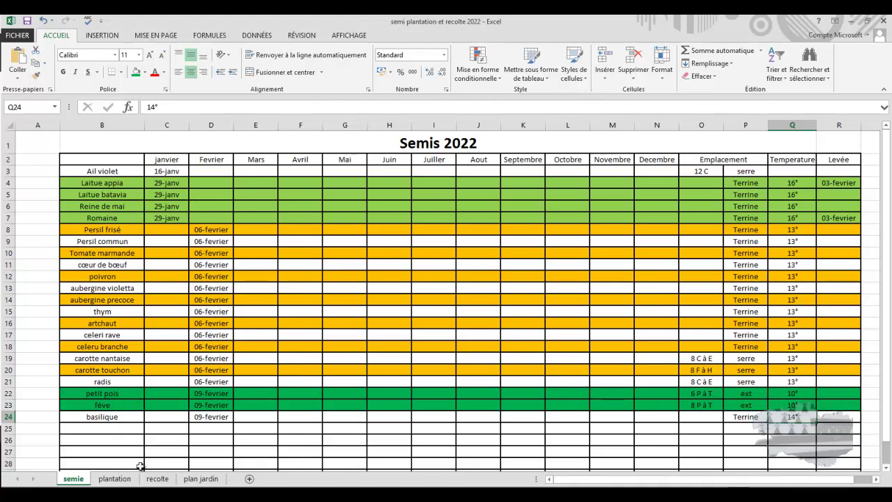
pyautogui.click(196, 480)
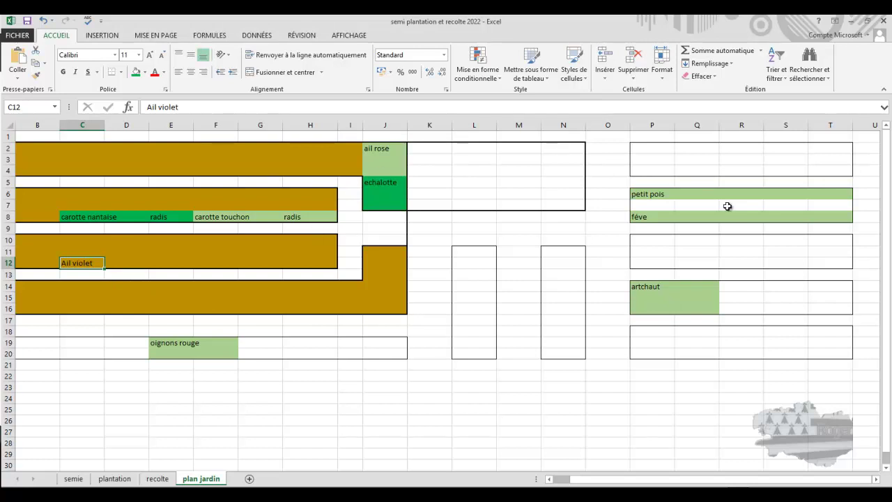
pyautogui.click(75, 479)
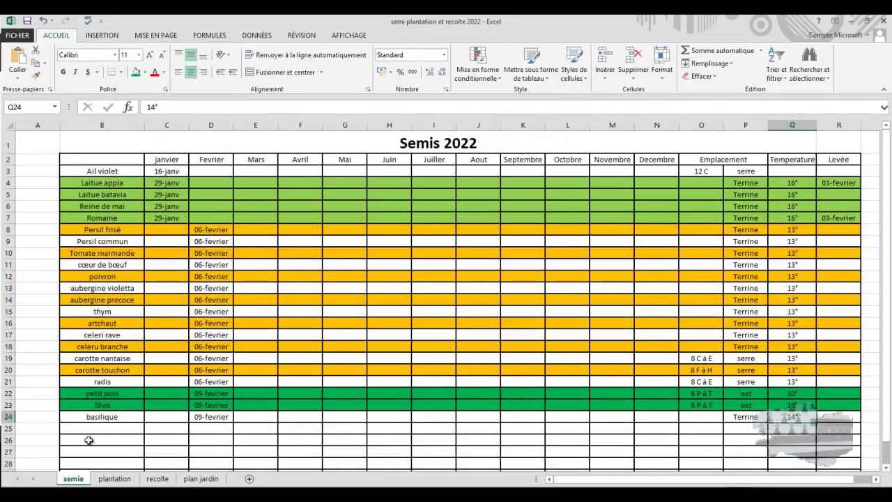
pyautogui.click(118, 184)
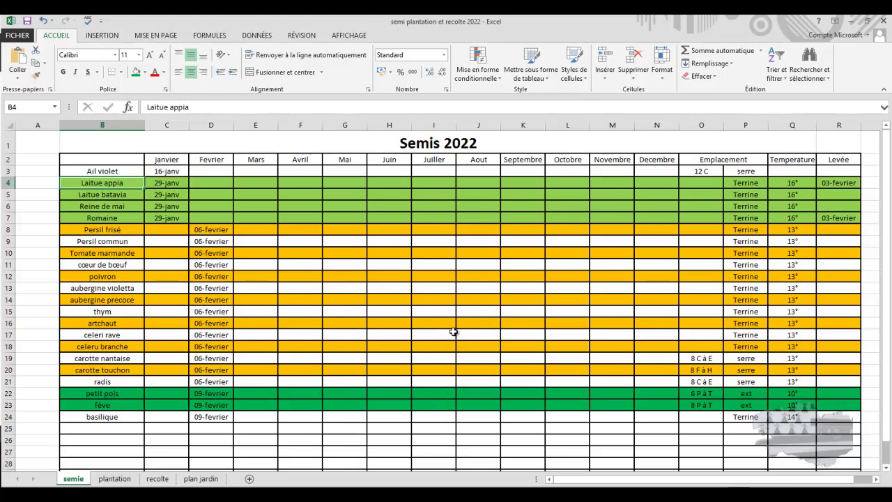
# - Select the empty row P7:T7 between petit pois and féve, then show the WordPad shade-vegetable list
pyautogui.click(202, 480)
pyautogui.click(640, 207)
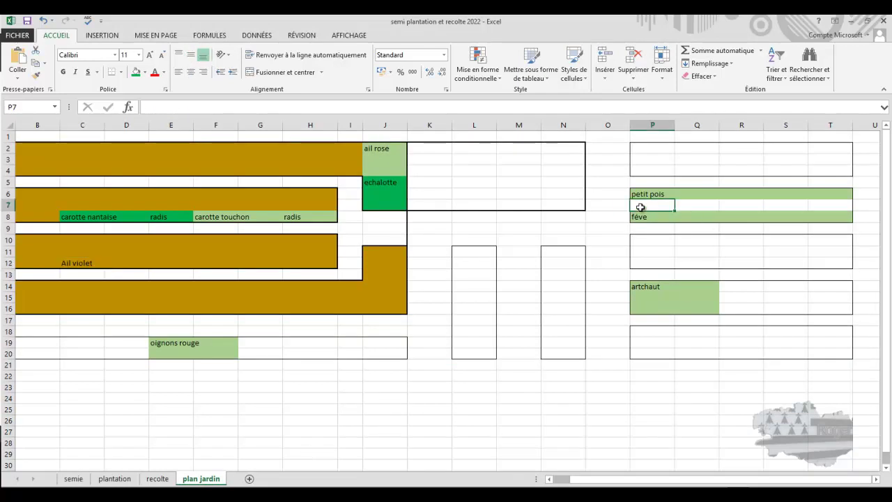
pyautogui.click(834, 207)
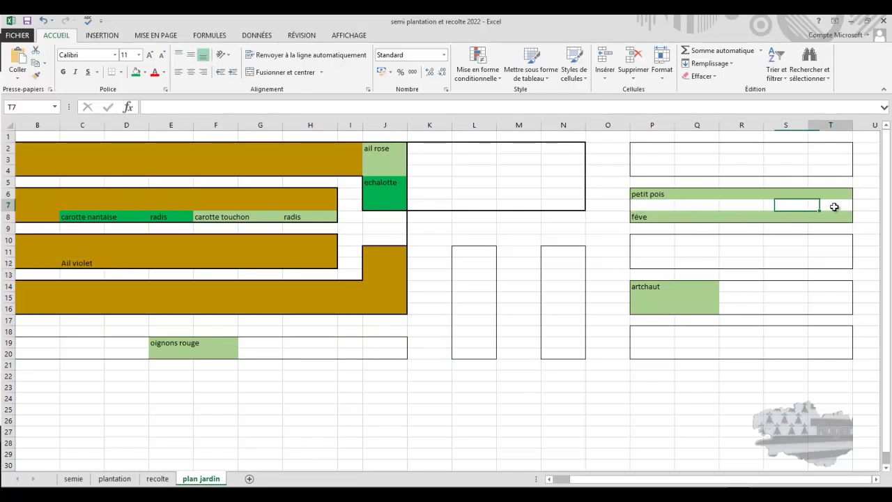
pyautogui.click(657, 195)
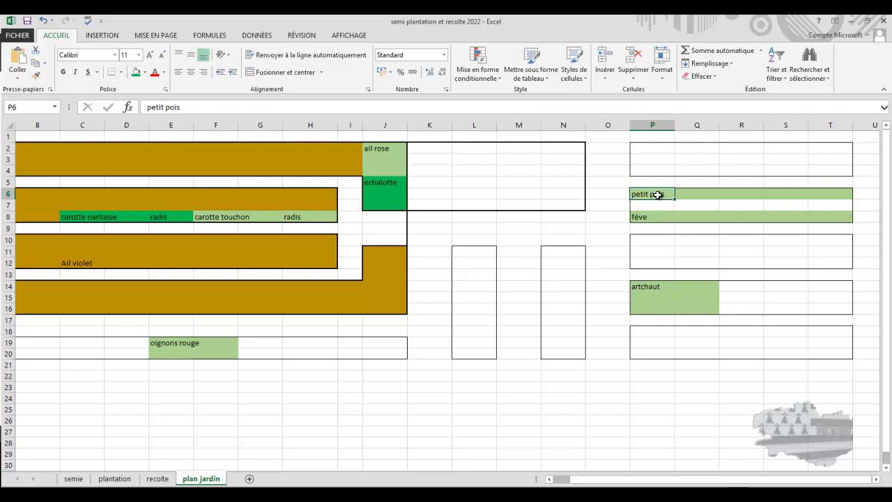
pyautogui.click(659, 217)
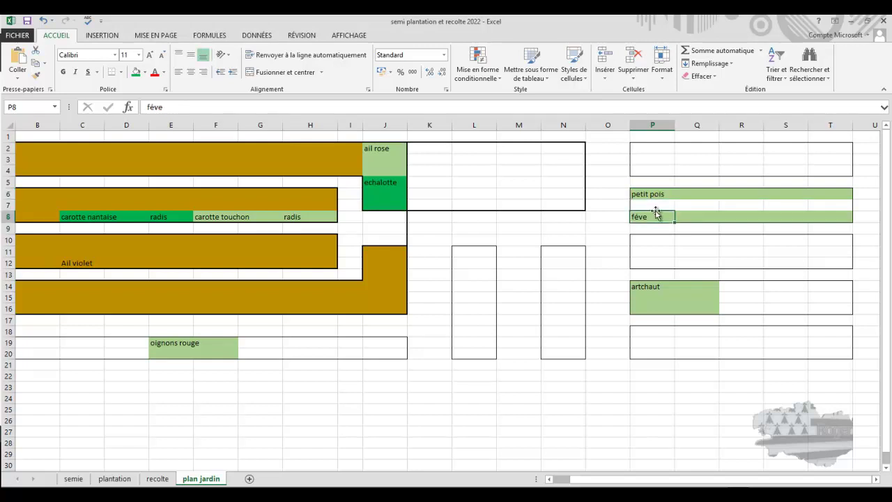
pyautogui.click(647, 206)
pyautogui.moveTo(655, 204); pyautogui.dragTo(824, 204)
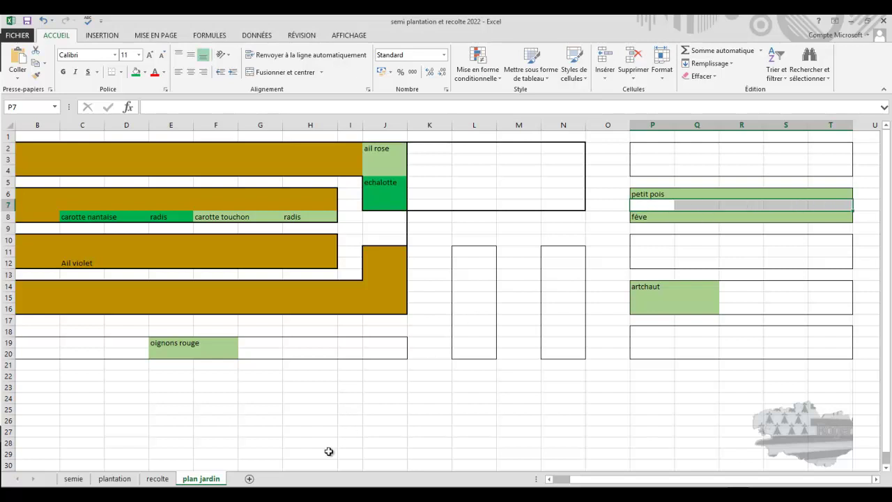
pyautogui.click(321, 485)
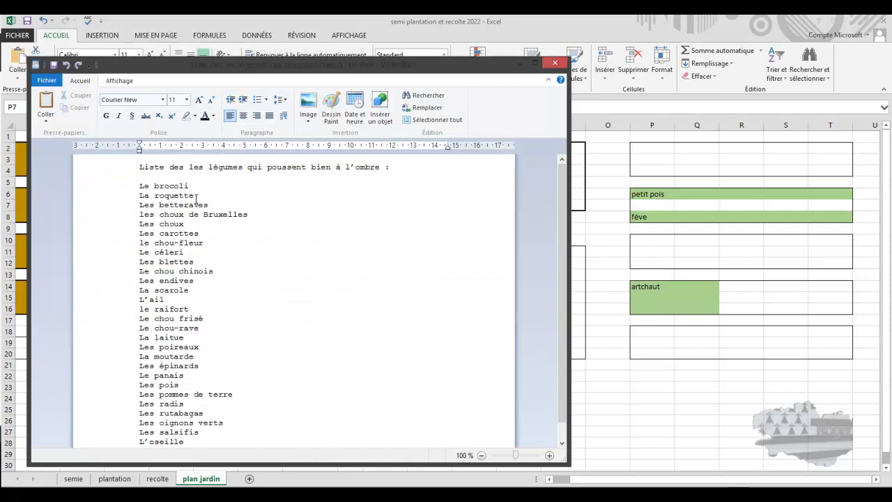
pyautogui.scroll(-1, 196, 199)
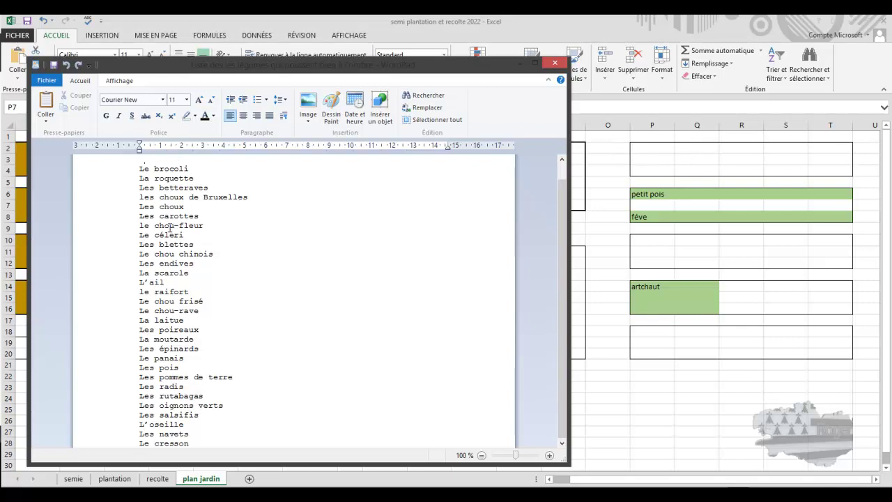
pyautogui.scroll(2, 176, 238)
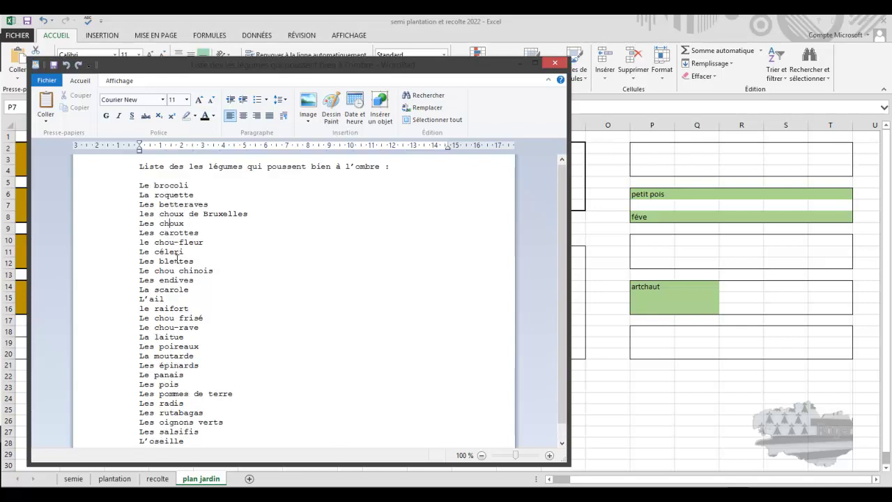
pyautogui.scroll(-1, 177, 258)
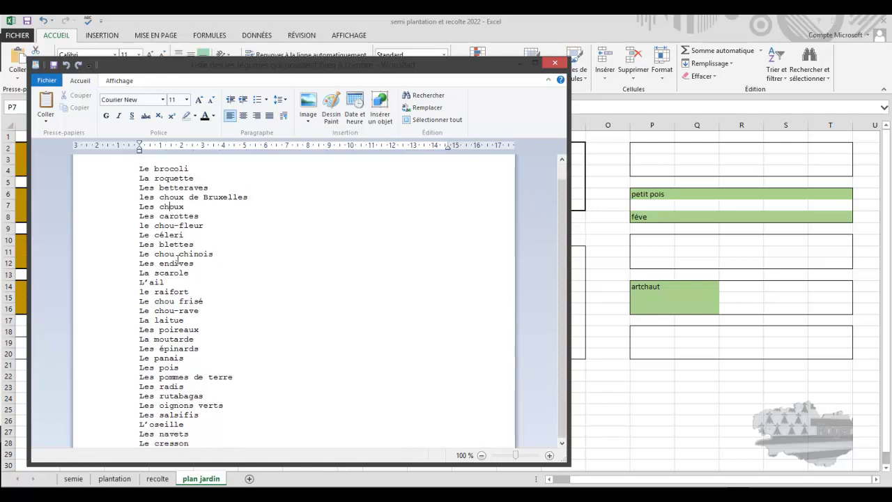
pyautogui.click(520, 64)
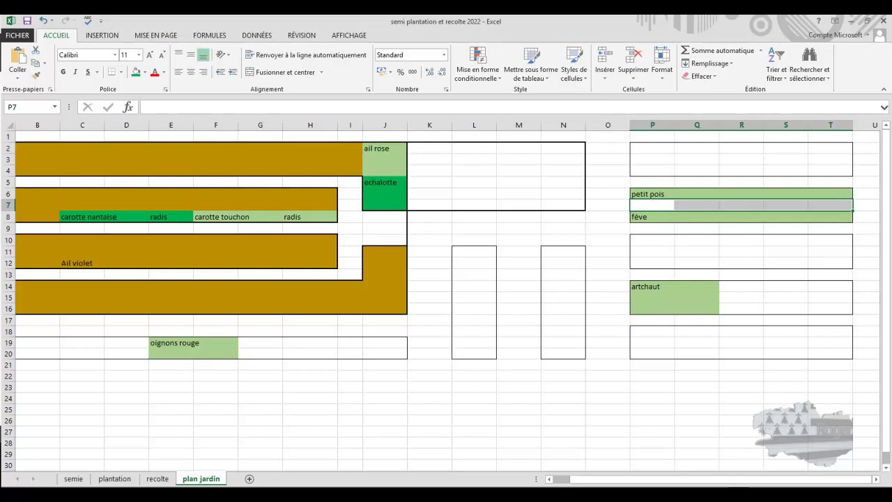
pyautogui.moveTo(293, 495)
pyautogui.click(314, 446)
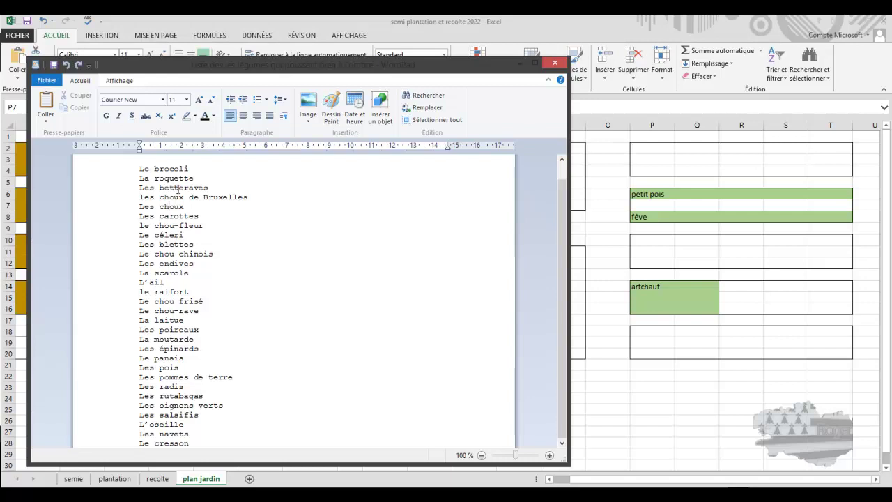
pyautogui.moveTo(208, 187); pyautogui.dragTo(139, 188)
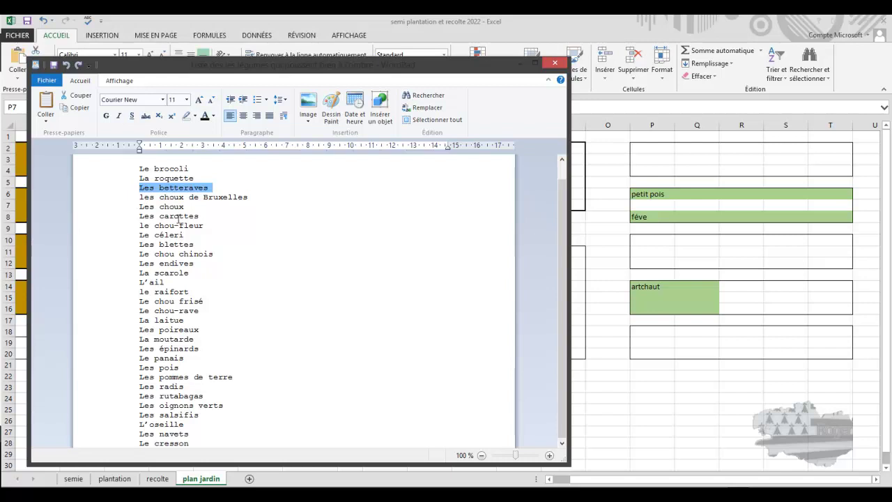
pyautogui.moveTo(138, 217); pyautogui.dragTo(212, 222)
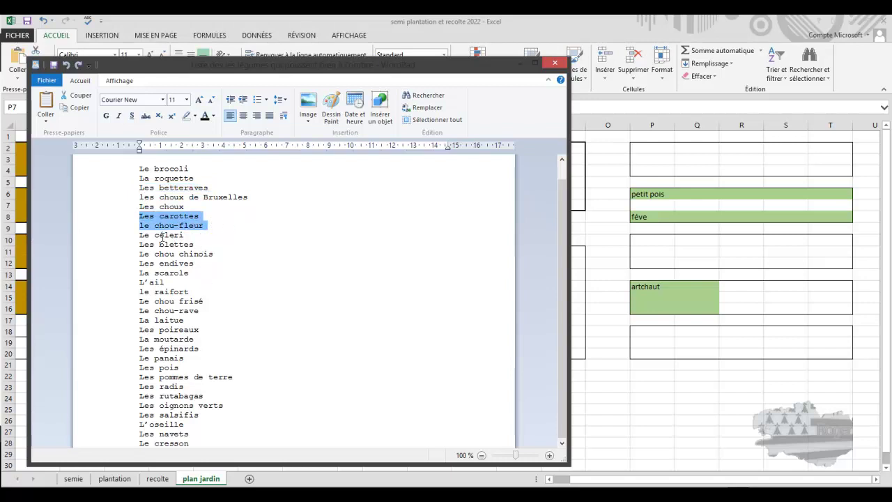
pyautogui.moveTo(142, 236); pyautogui.dragTo(167, 232)
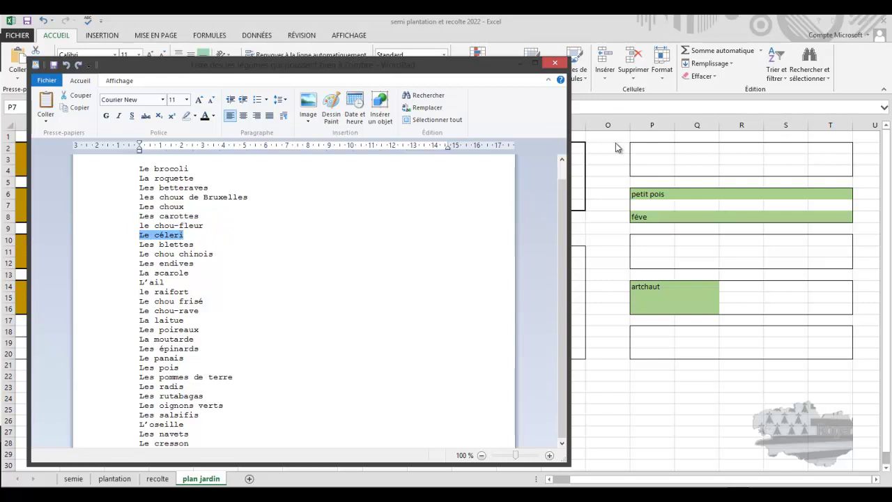
# - Close the WordPad vegetable list and show the empty Plantation 2022 grid with its month columns
pyautogui.click(561, 64)
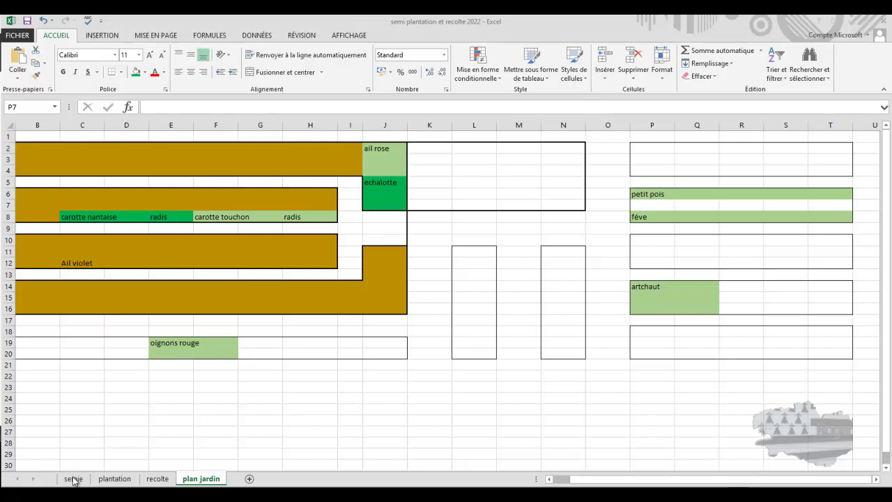
pyautogui.click(113, 479)
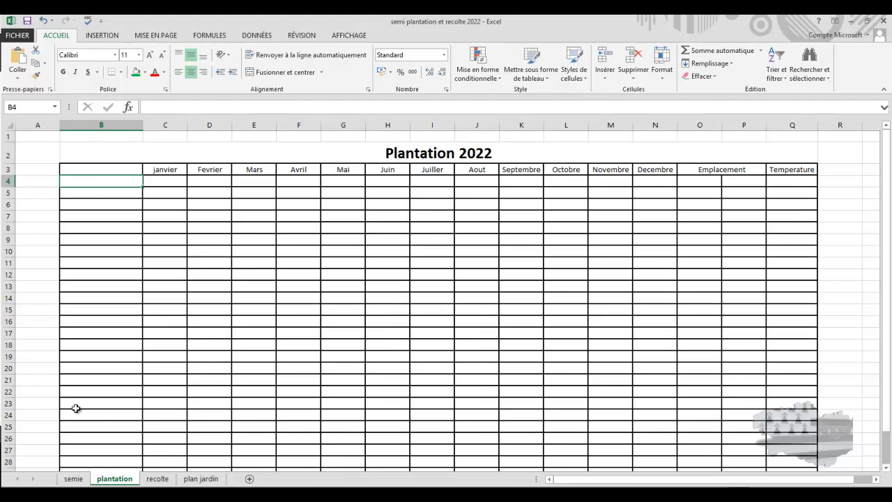
# - Look up artchaut in the sowing table, check the Emplacement cells, then go to plan jardin
pyautogui.click(81, 479)
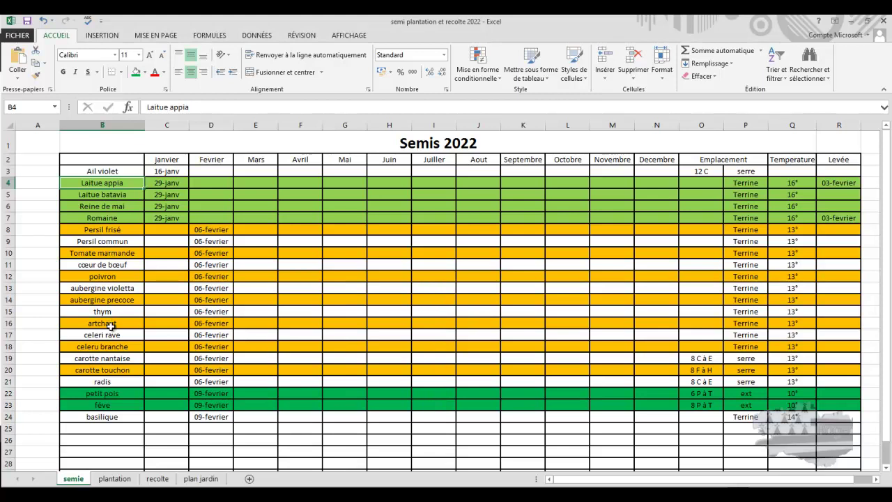
pyautogui.click(111, 326)
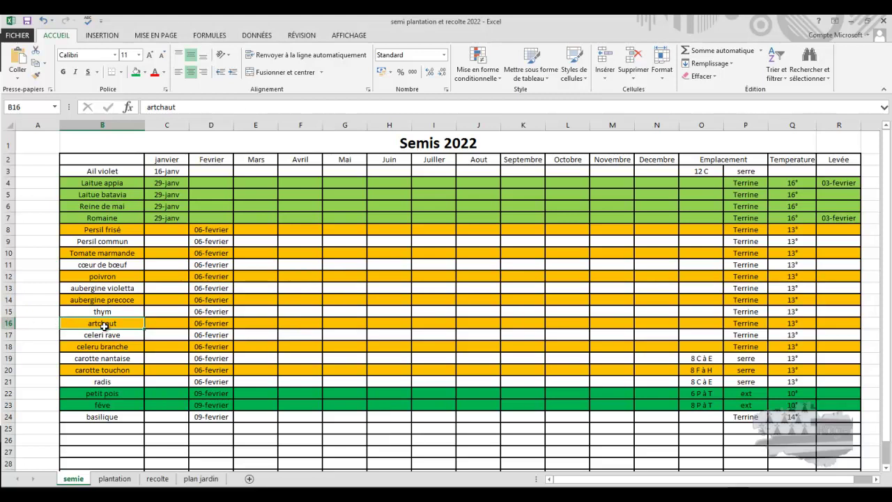
pyautogui.click(113, 479)
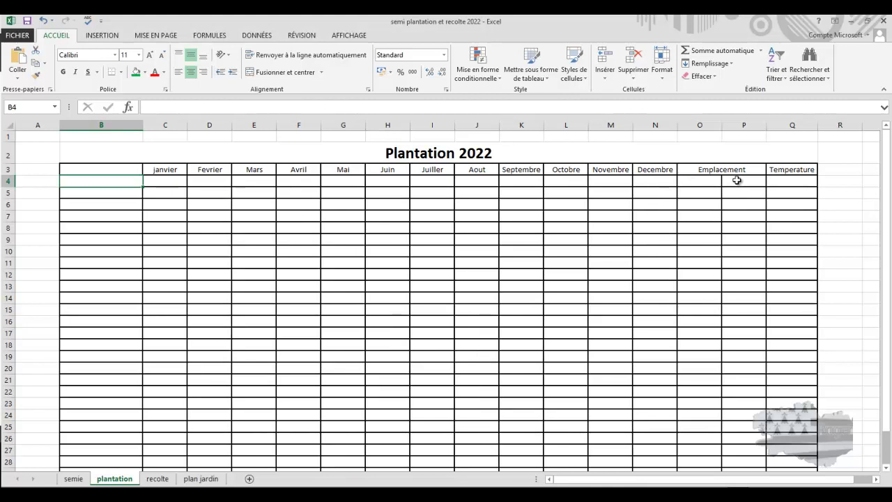
pyautogui.click(737, 181)
pyautogui.click(701, 180)
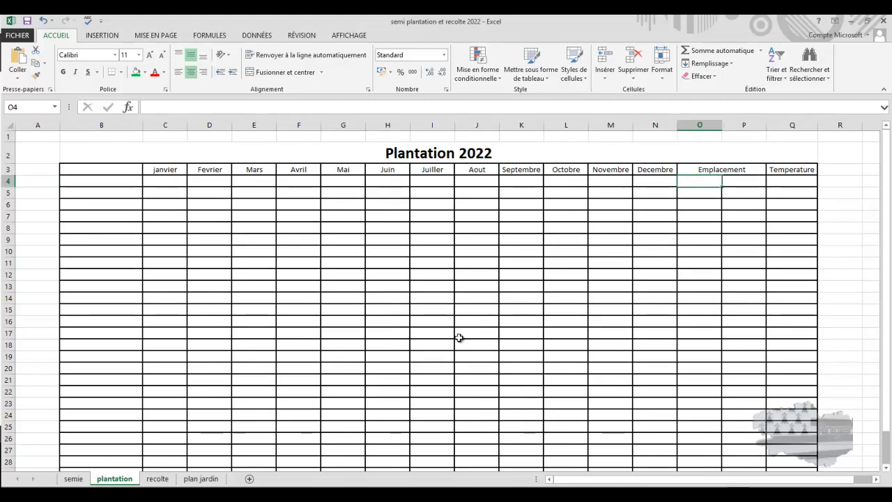
pyautogui.click(220, 479)
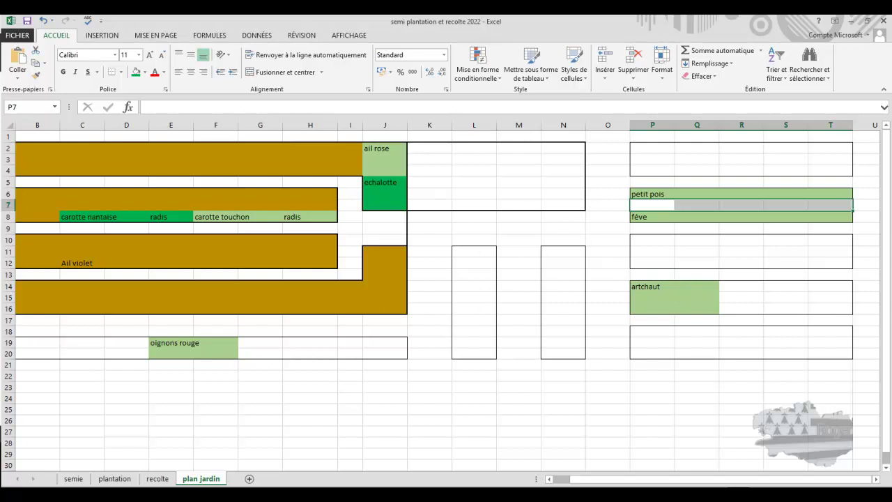
# - Return to the plantation sheet's empty Plantation 2022 grid
pyautogui.click(115, 479)
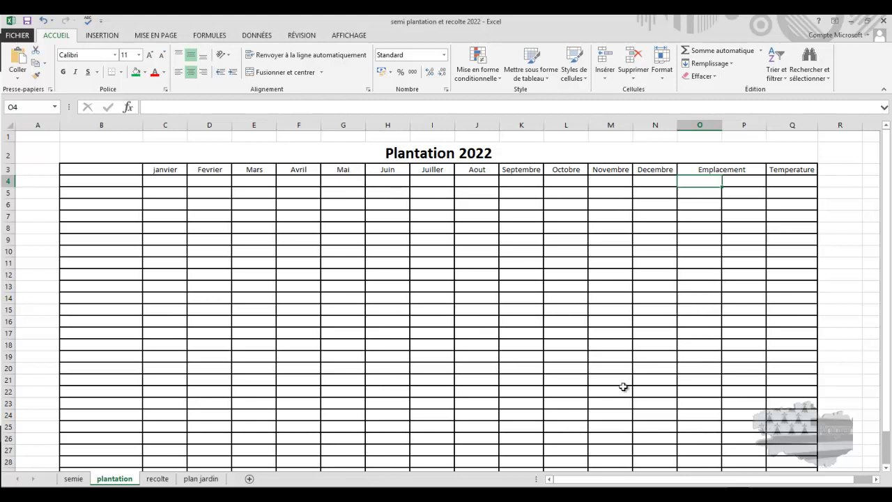
# - Show the plan jardin layout with row 7 empty between petit pois and fève
pyautogui.click(200, 479)
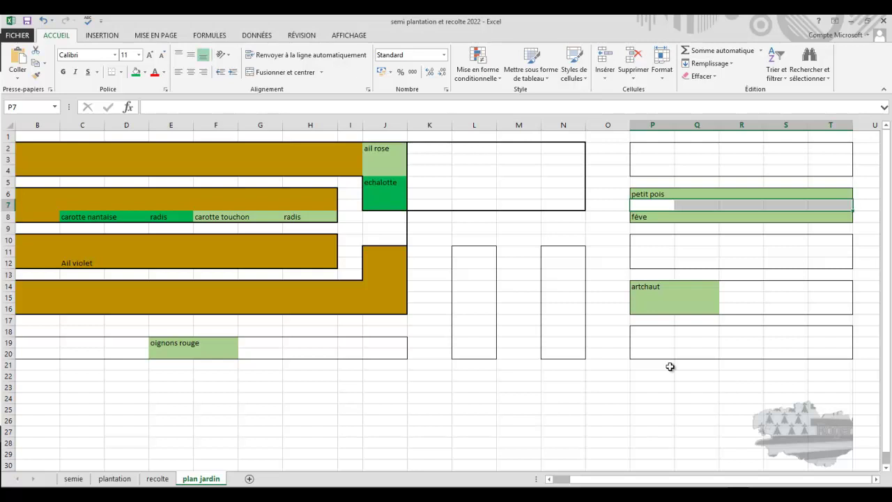
# - Select Q23:Q29 below the garden plan, then switch to the Semis 2022 sheet
pyautogui.moveTo(713, 454); pyautogui.dragTo(675, 393)
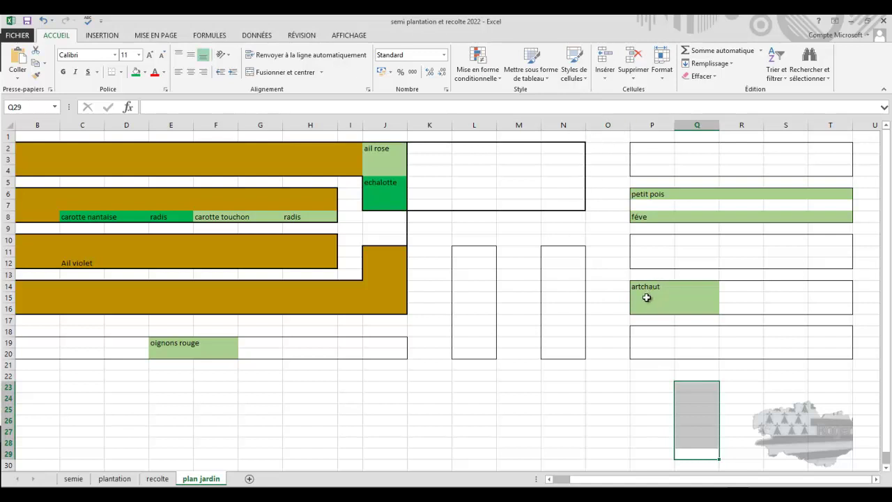
pyautogui.click(82, 480)
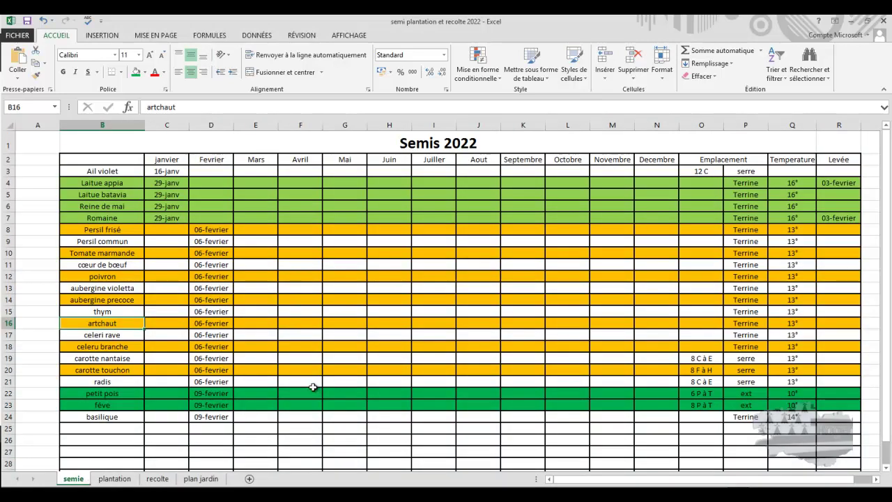
# - Select F24 below the Semis 2022 table, then show the empty recolte sheet
pyautogui.click(300, 417)
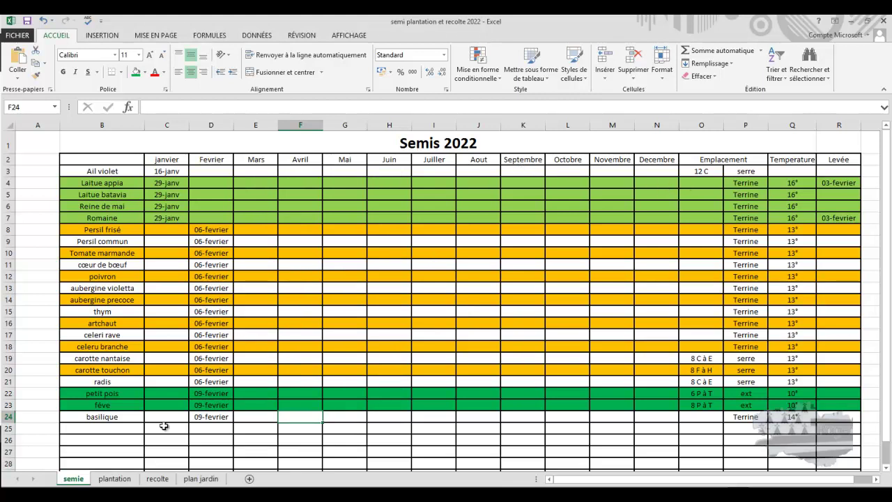
pyautogui.click(157, 480)
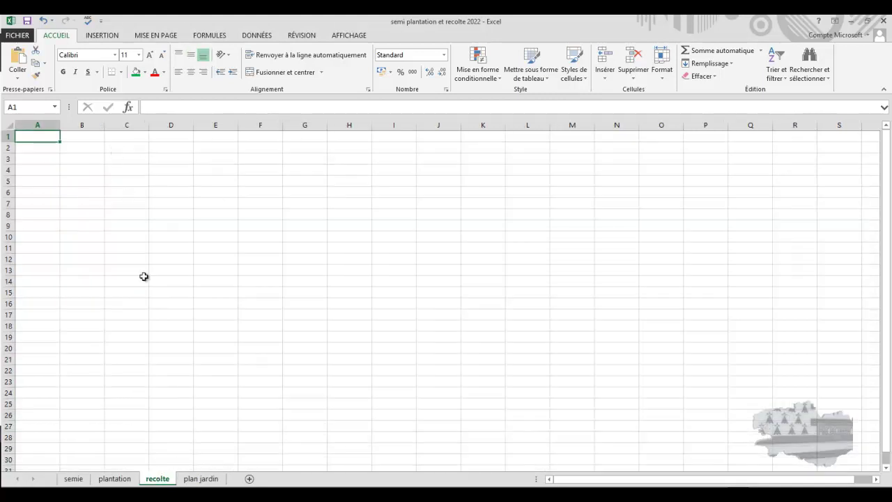
# - Return to the still-empty Plantation 2022 grid on the plantation sheet
pyautogui.click(117, 480)
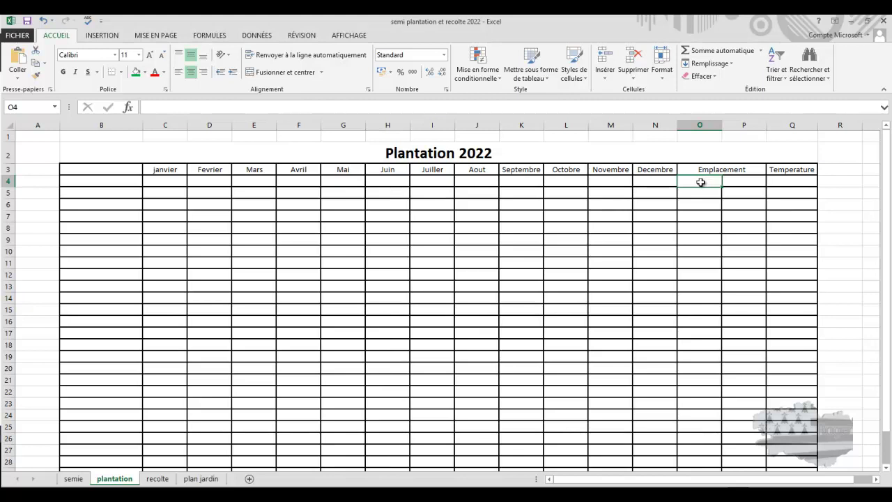
# - Check cells B4, O4, Q4, R4 and range R3:R8 on the Plantation 2022 grid, then show recolte
pyautogui.click(127, 181)
pyautogui.click(708, 182)
pyautogui.click(784, 184)
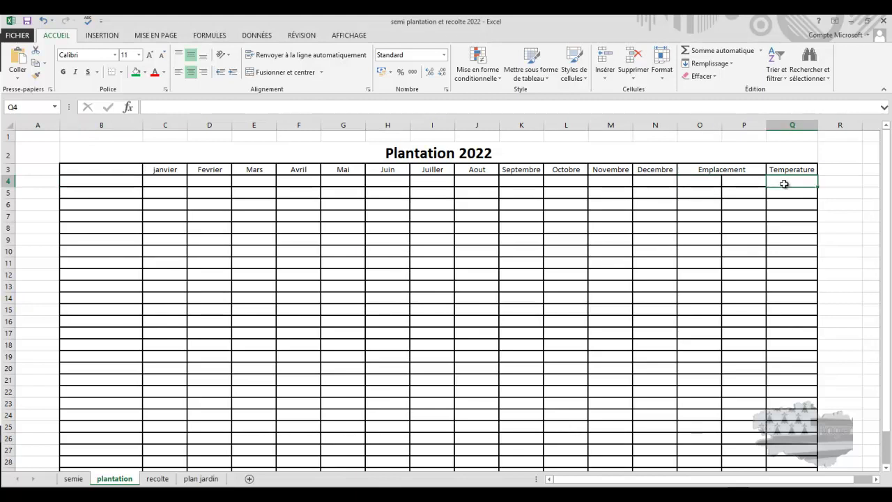
pyautogui.click(850, 184)
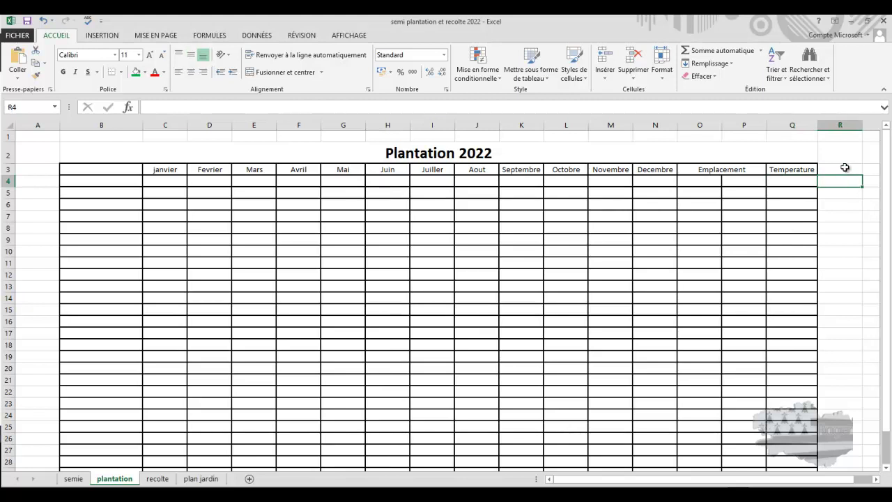
pyautogui.moveTo(844, 167); pyautogui.dragTo(849, 226)
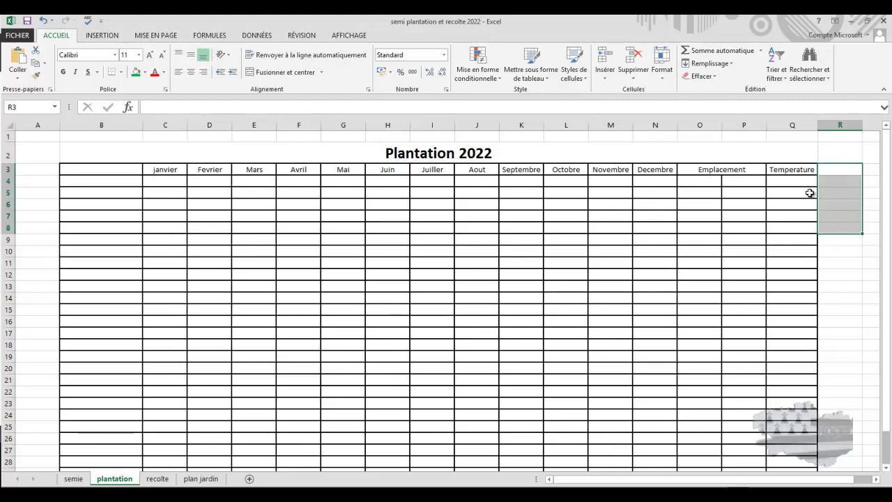
pyautogui.click(170, 481)
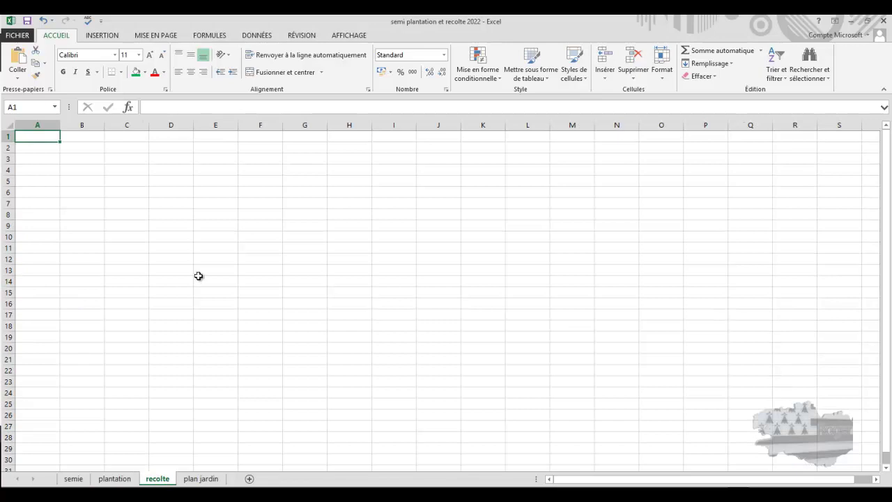
# - Flip through the semie, plantation and plan jardin sheets, finishing on the plan jardin layout
pyautogui.click(73, 478)
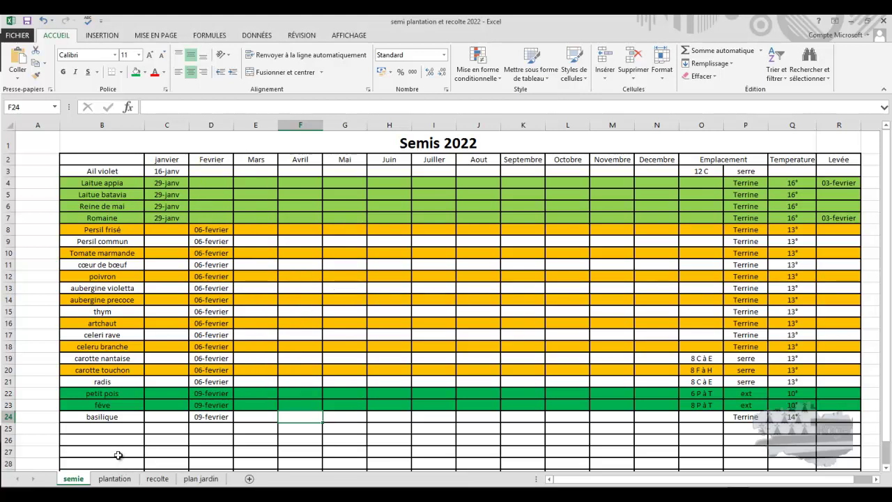
pyautogui.click(117, 479)
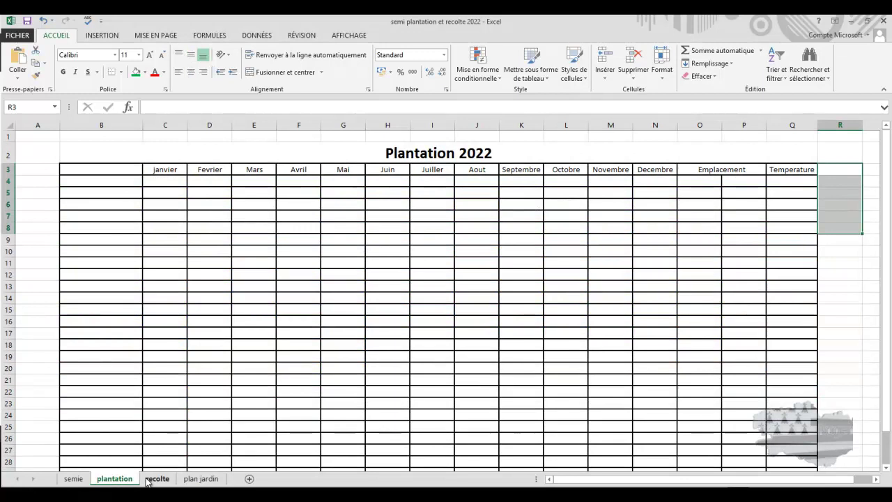
pyautogui.click(211, 481)
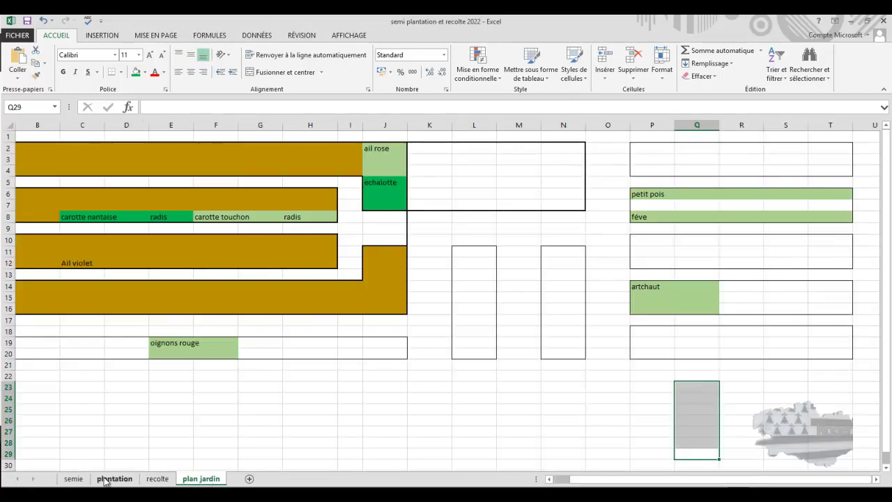
pyautogui.click(83, 479)
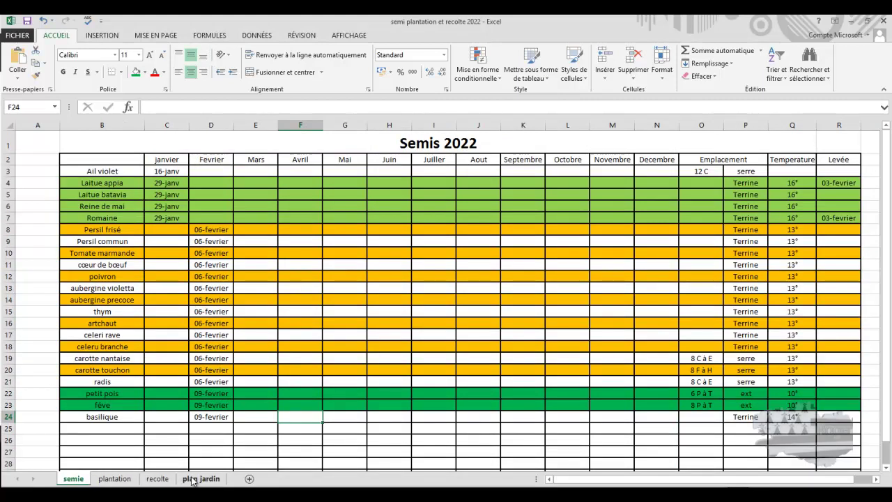
pyautogui.click(195, 480)
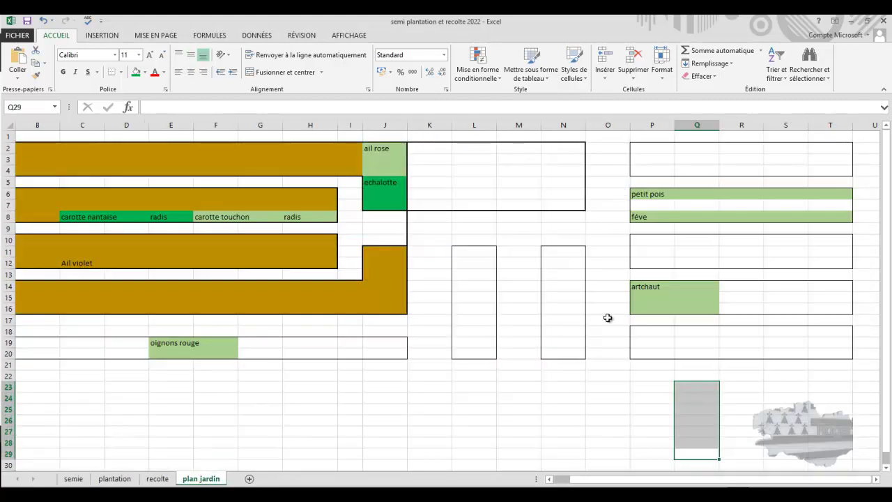
pyautogui.click(603, 382)
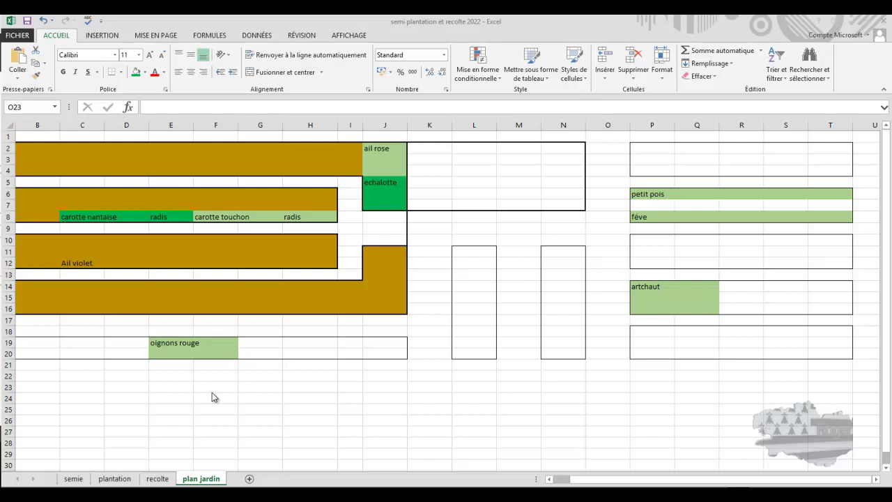
pyautogui.click(642, 195)
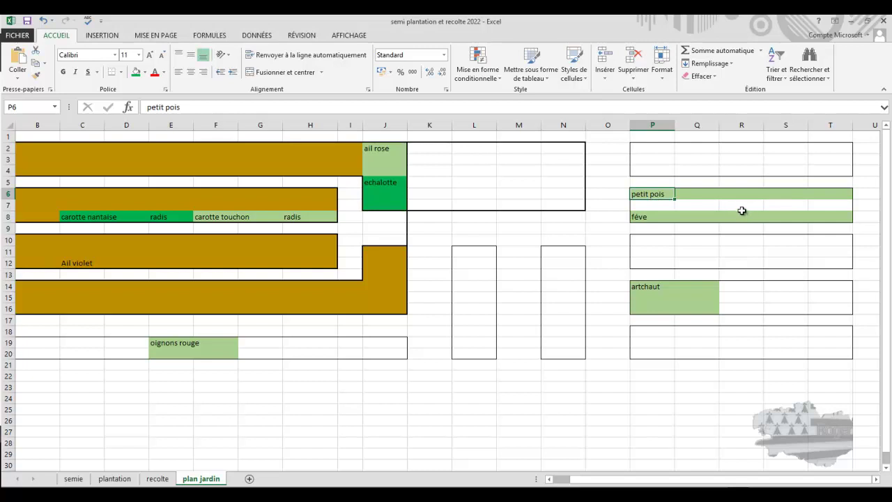
pyautogui.click(868, 172)
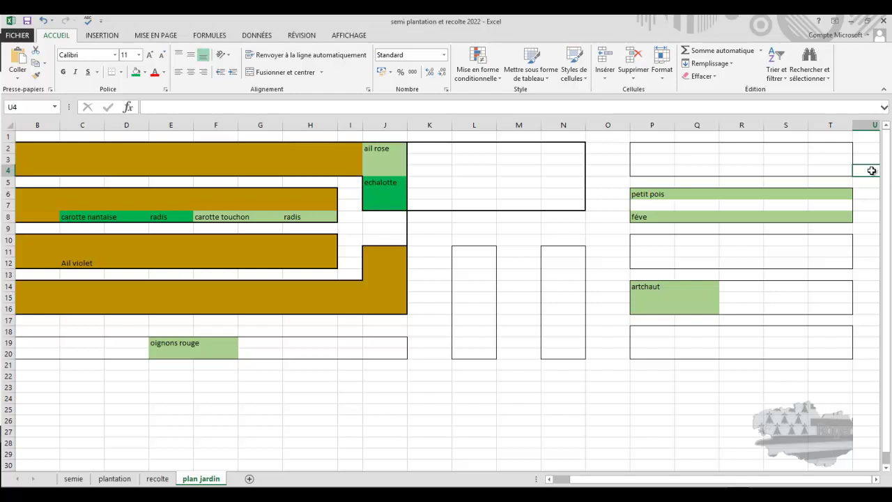
pyautogui.click(823, 192)
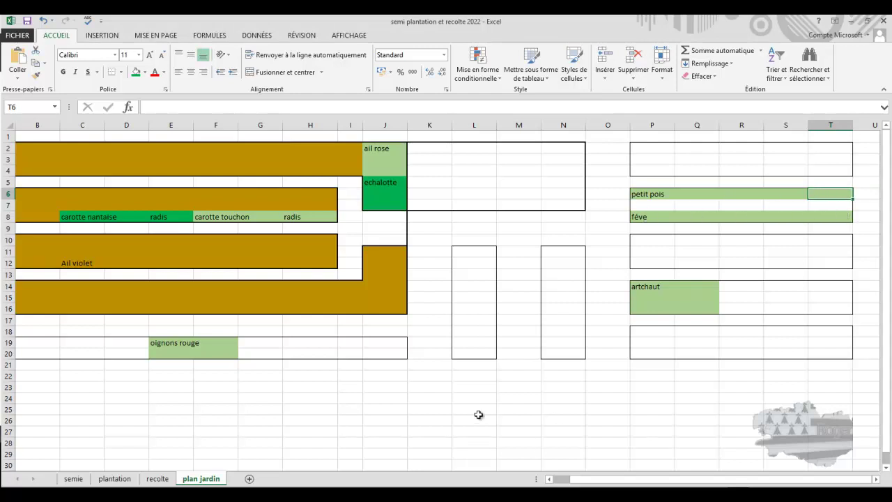
pyautogui.click(864, 172)
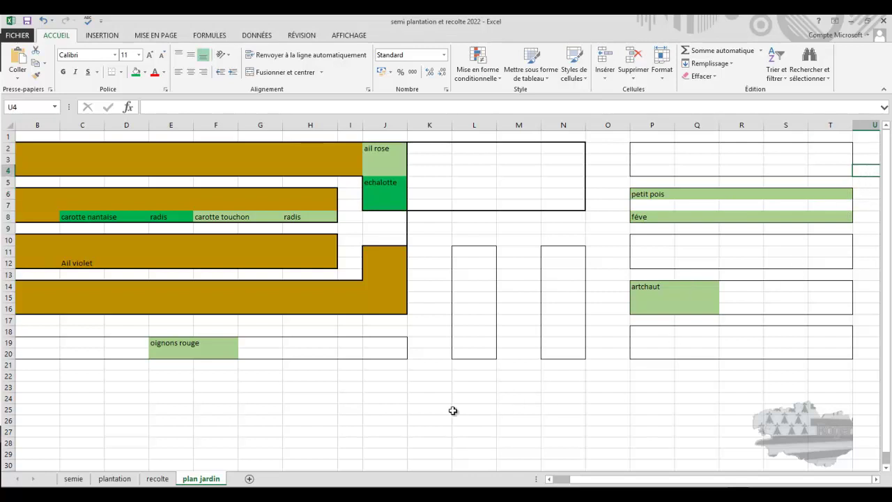
# - Return to the semie sheet showing the Semis 2022 sowing table
pyautogui.click(74, 479)
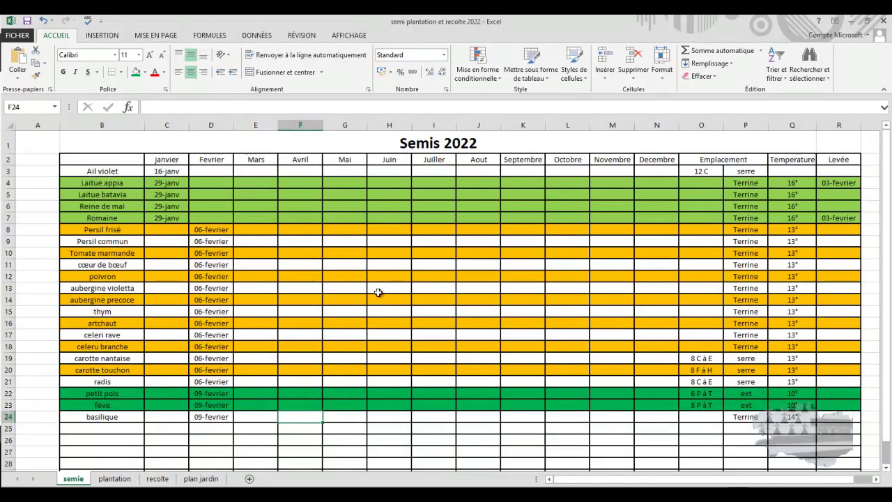